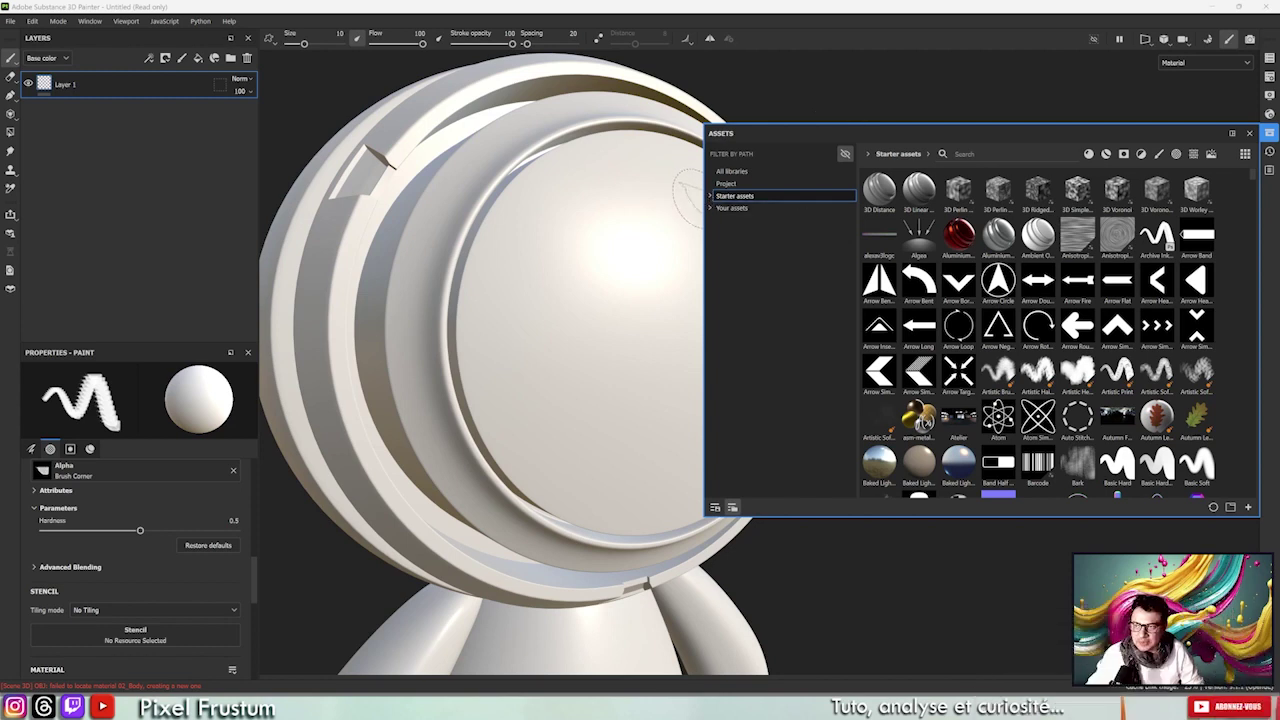
Expand Starter assets in the path tree, collapse colorluts, and show the starter alphas.
left_click(709, 196)
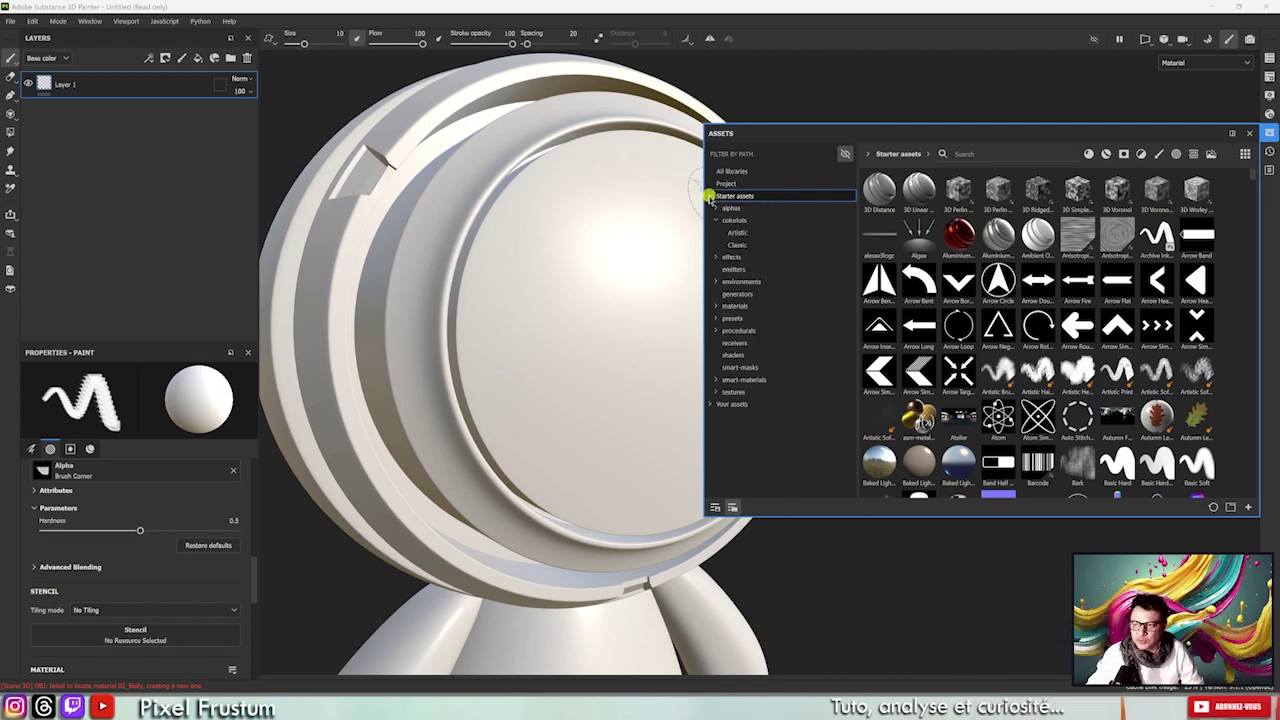
left_click(717, 209)
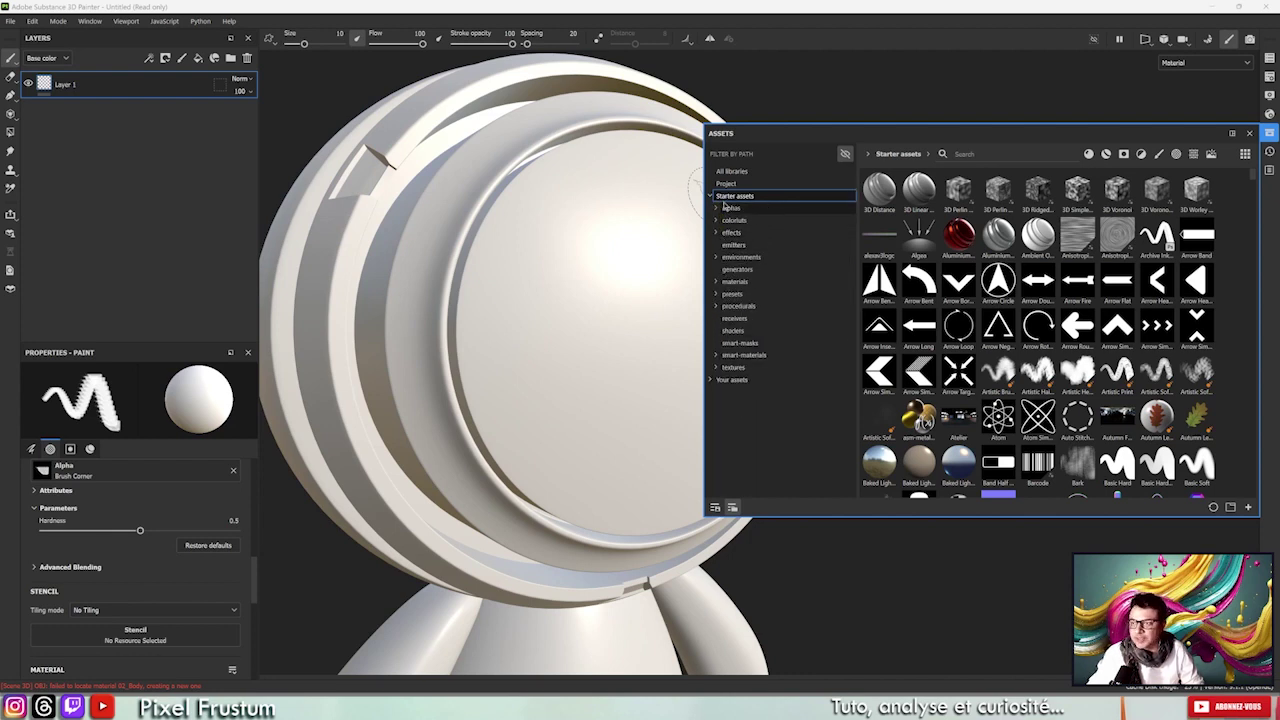
left_click(733, 207)
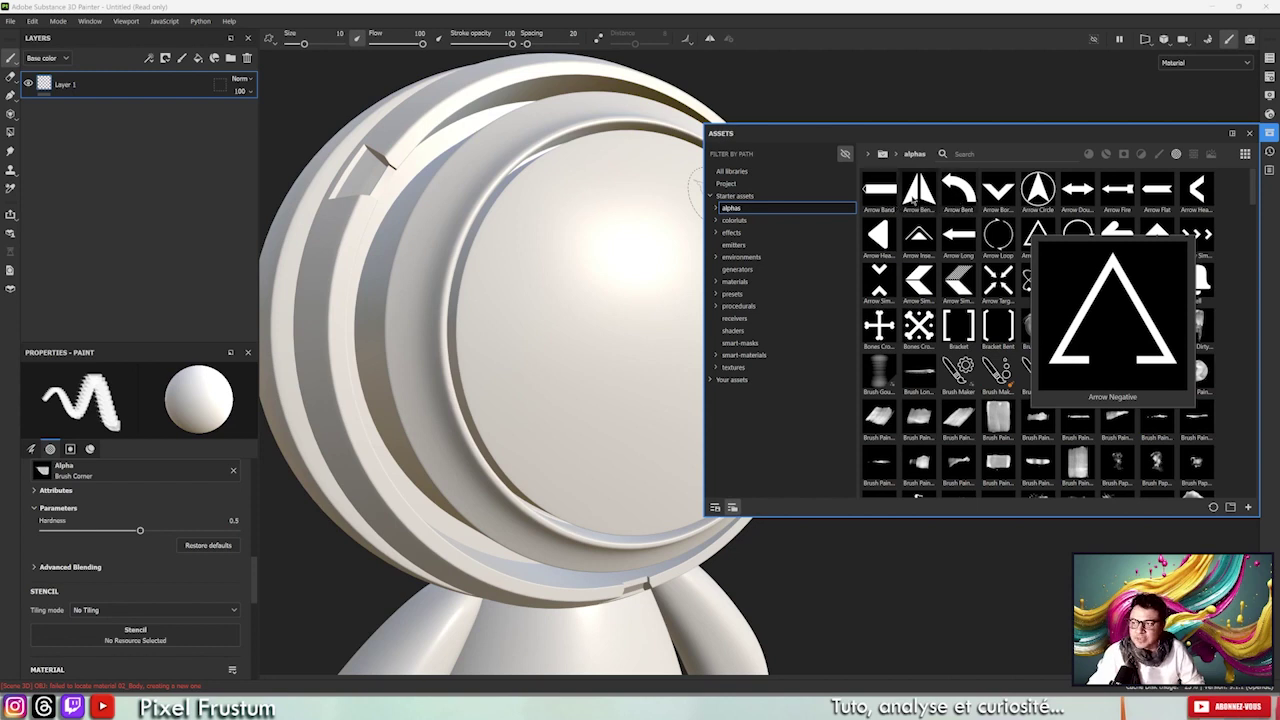
Drag the Arrow Bent alpha into the brush's Alpha slot.
left_click_drag(958, 193, 148, 476)
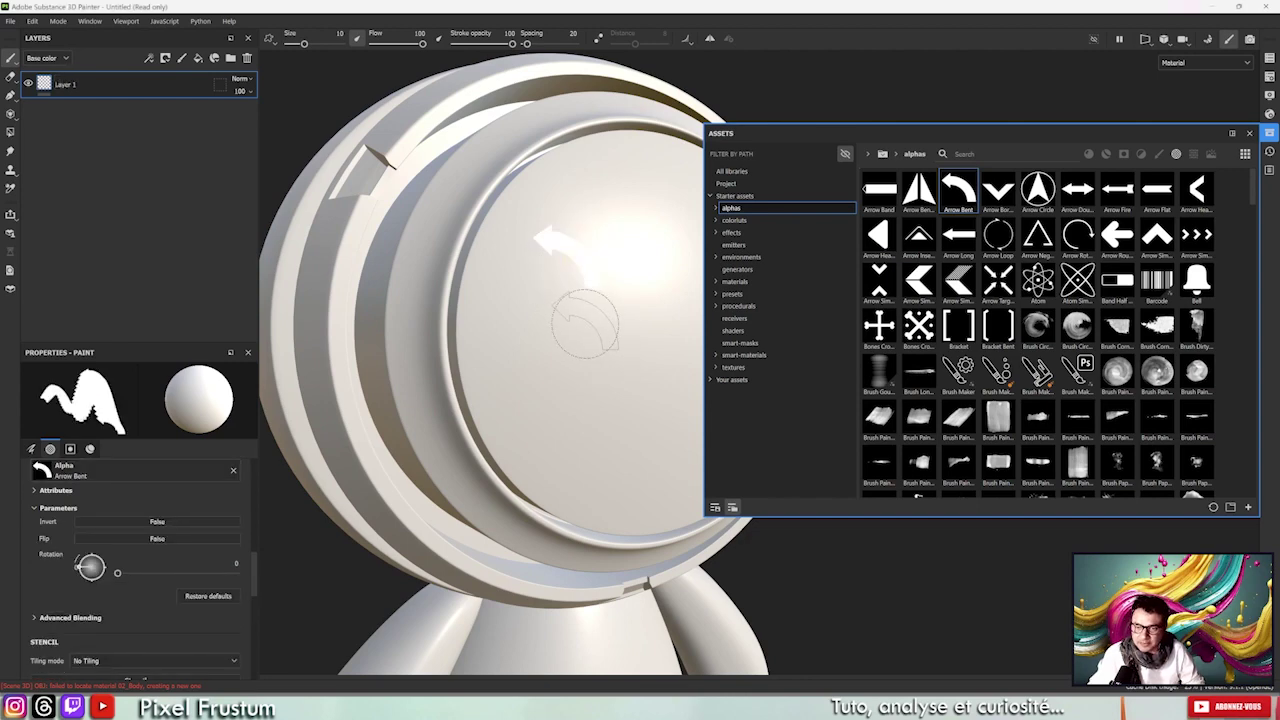
Stamp six bent arrows across the visor, then switch the brush alpha to Arrow Circle.
mouse_move(600, 314)
left_mouse_down("alt")
mouse_move(520, 312)
mouse_move(517, 283)
left_mouse_up("alt")
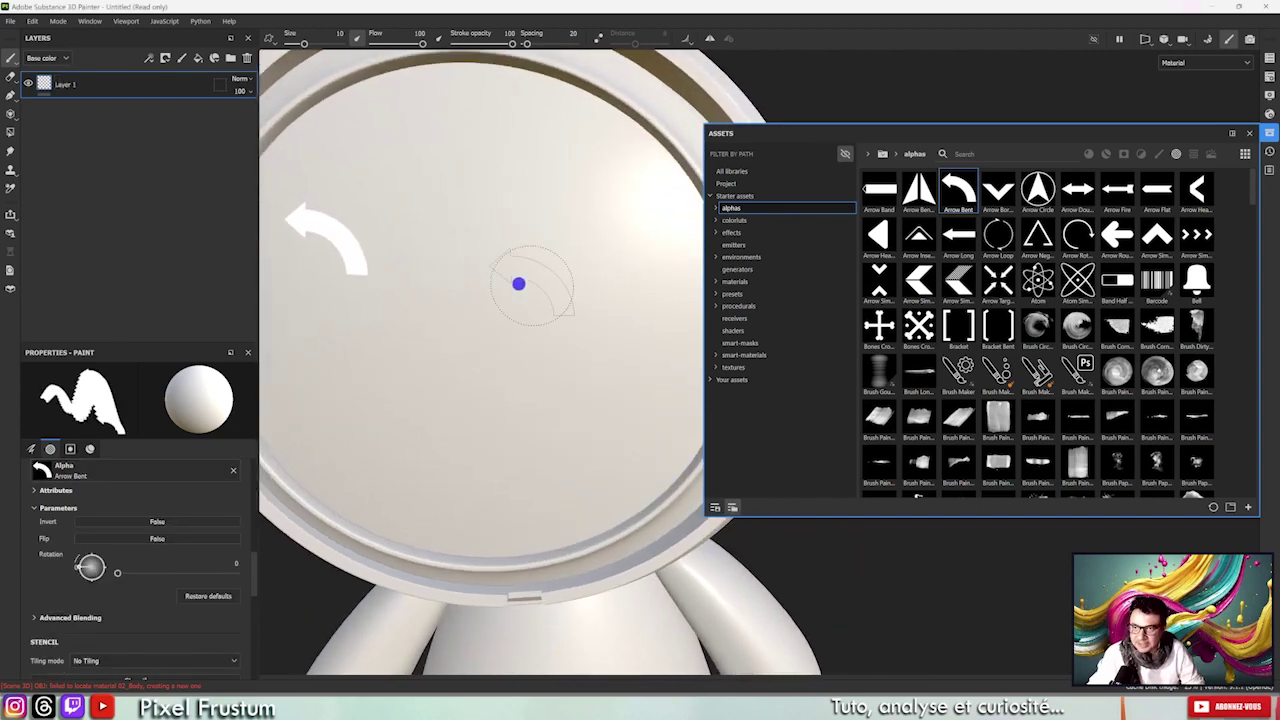
left_click(486, 143)
left_click(578, 307)
left_click(490, 402)
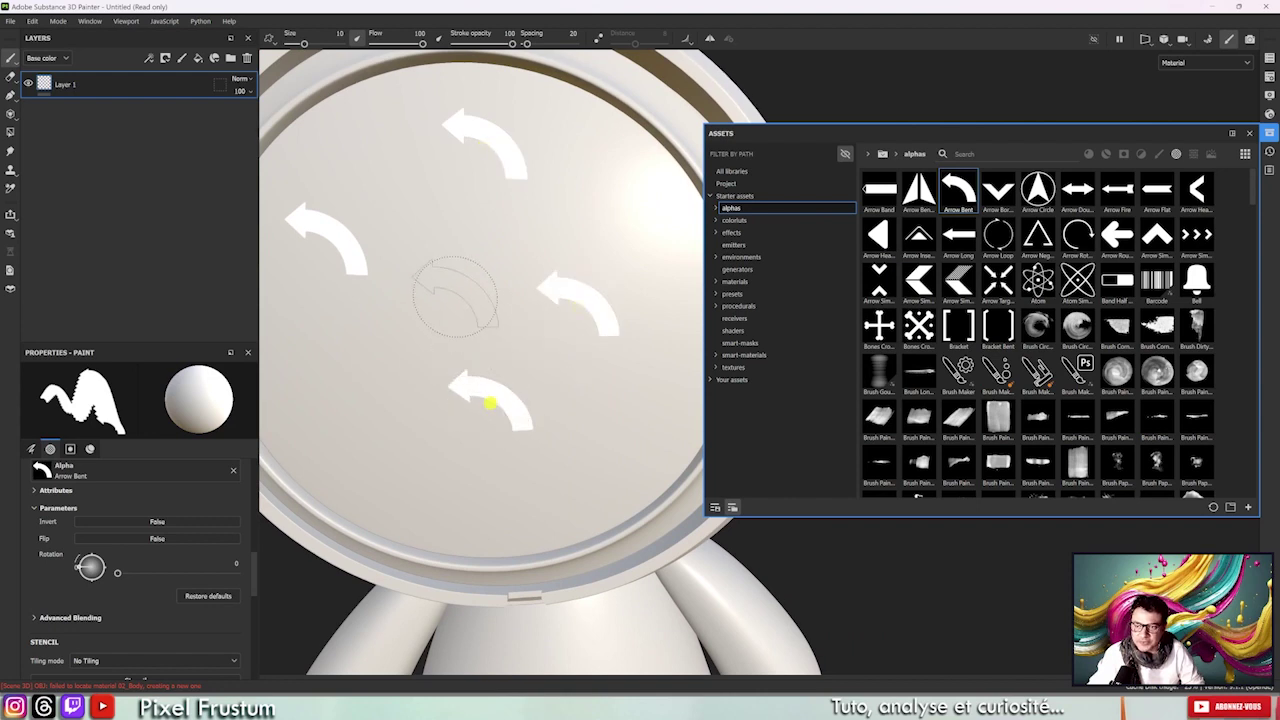
left_click(455, 287)
left_click(584, 177)
left_click(585, 385)
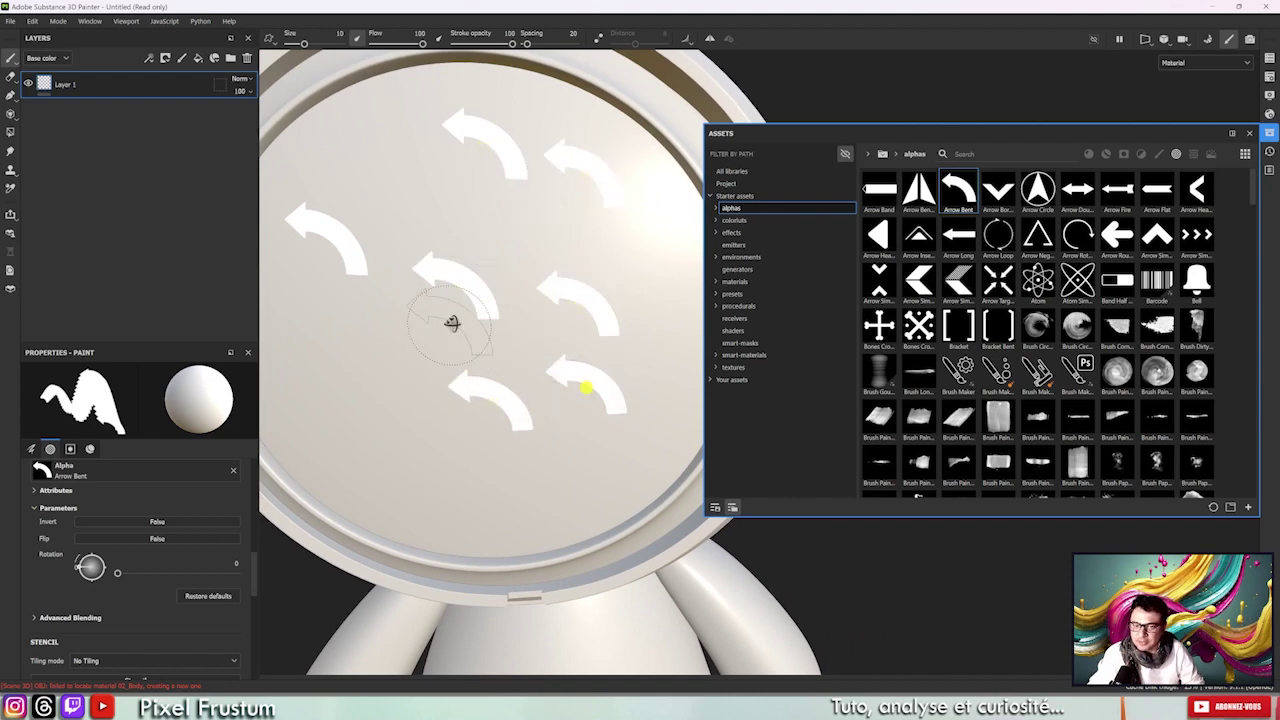
left_click_drag(451, 322, 486, 300, "alt")
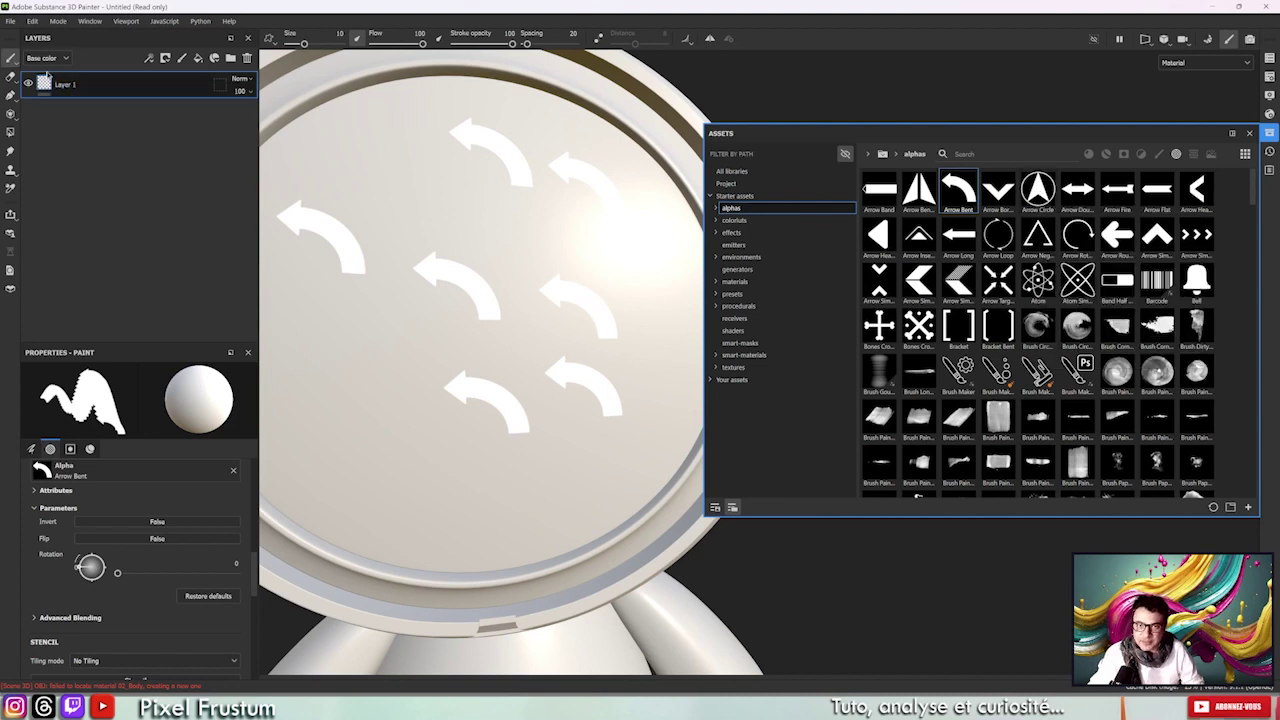
mouse_move(1038, 189)
left_mouse_down()
mouse_move(19, 528)
mouse_move(122, 470)
left_mouse_up()
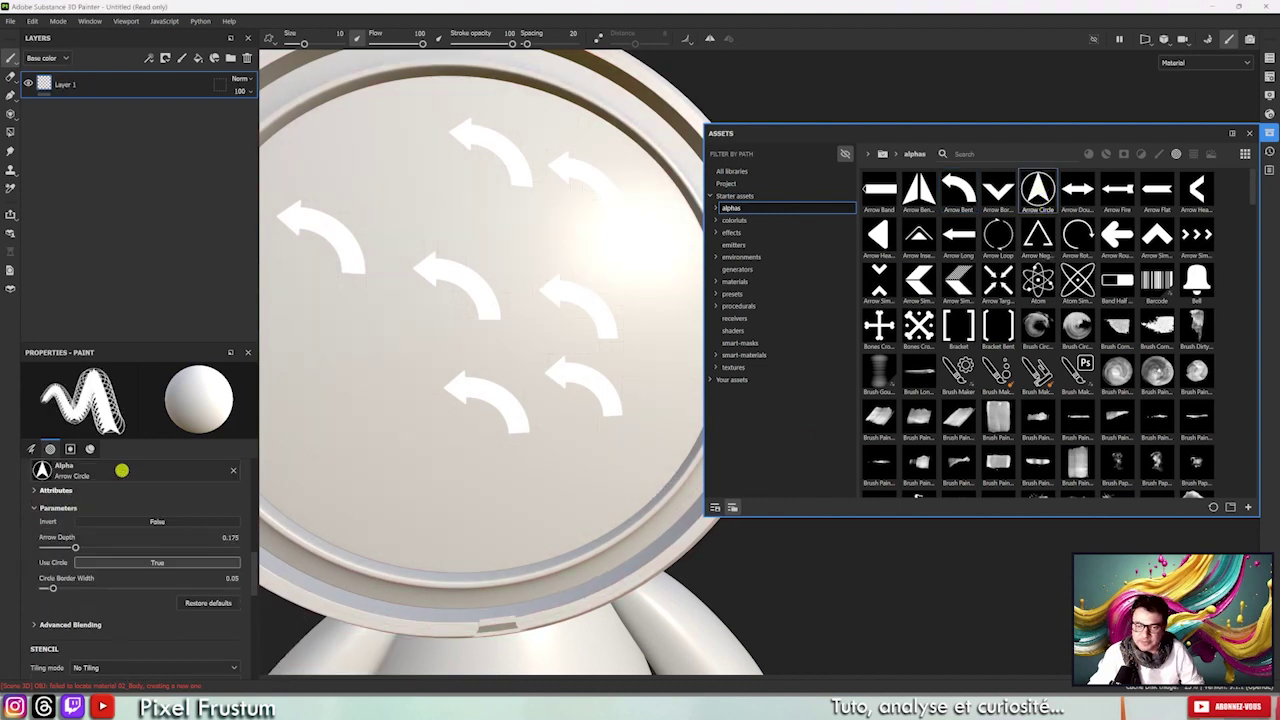
Try Arrow Double, Atom, Arrow Target and Bones Crossed alphas, settling on Arrow Simple Opposed.
left_click(1077, 189)
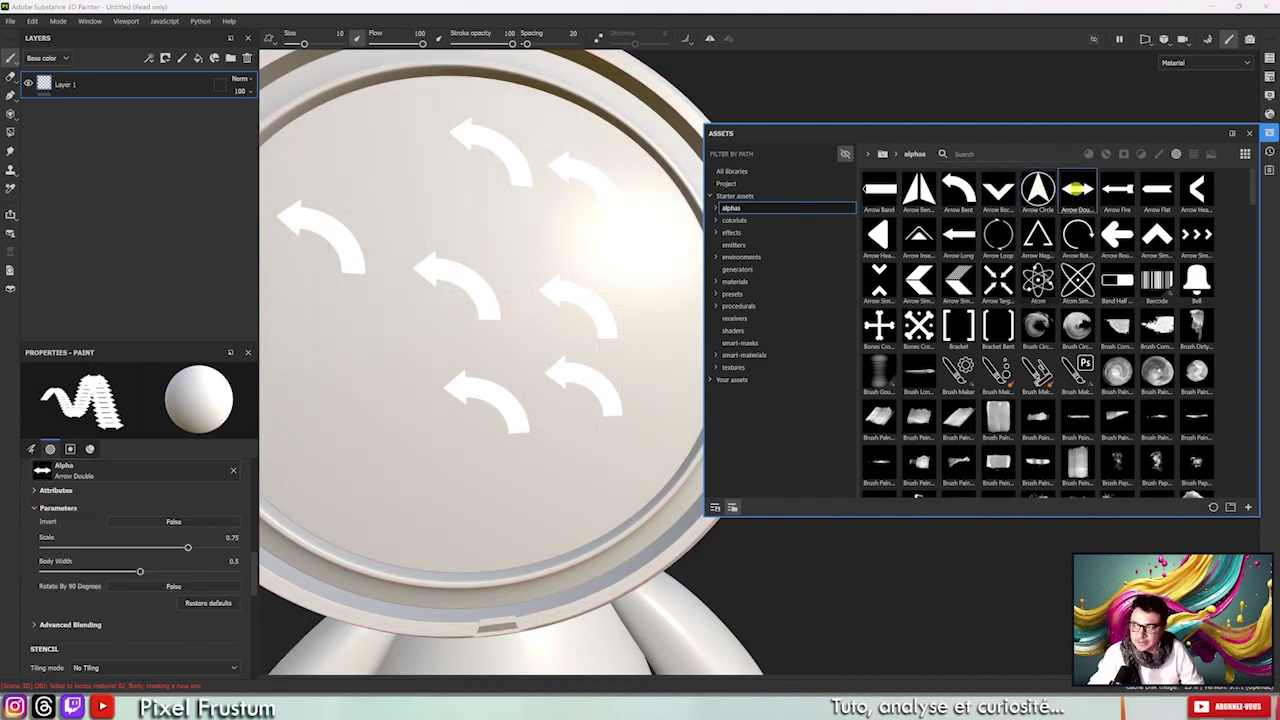
left_click(1030, 285)
left_click(1000, 278)
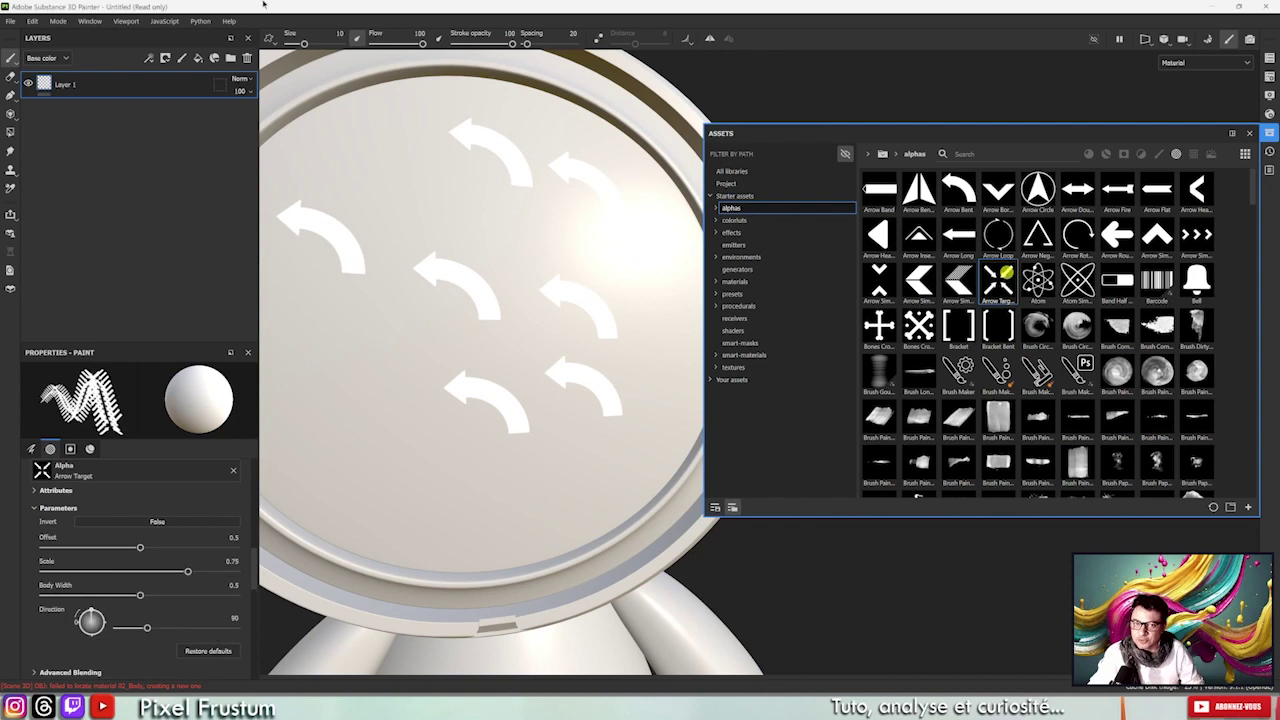
left_click(879, 325)
left_click(879, 281)
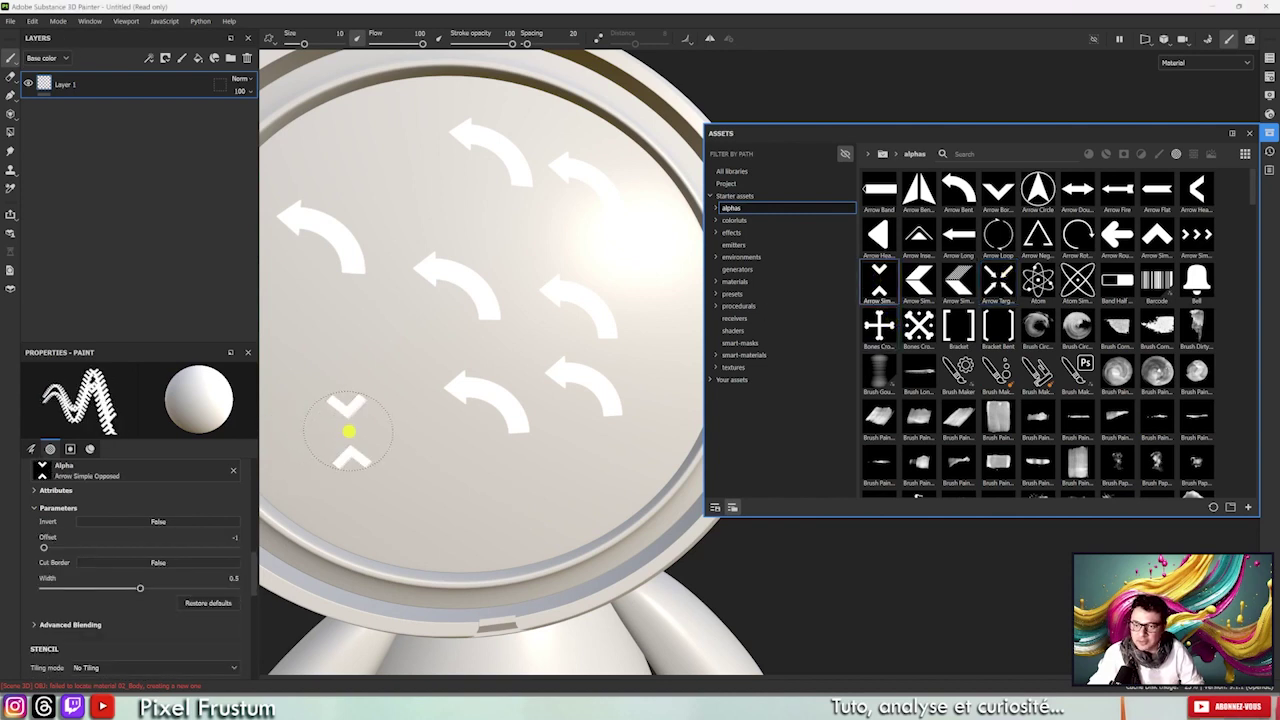
Stamp opposed chevrons, a bent bracket and rough Brush Corner Large marks on the visor.
left_click(998, 330)
left_click(1126, 328)
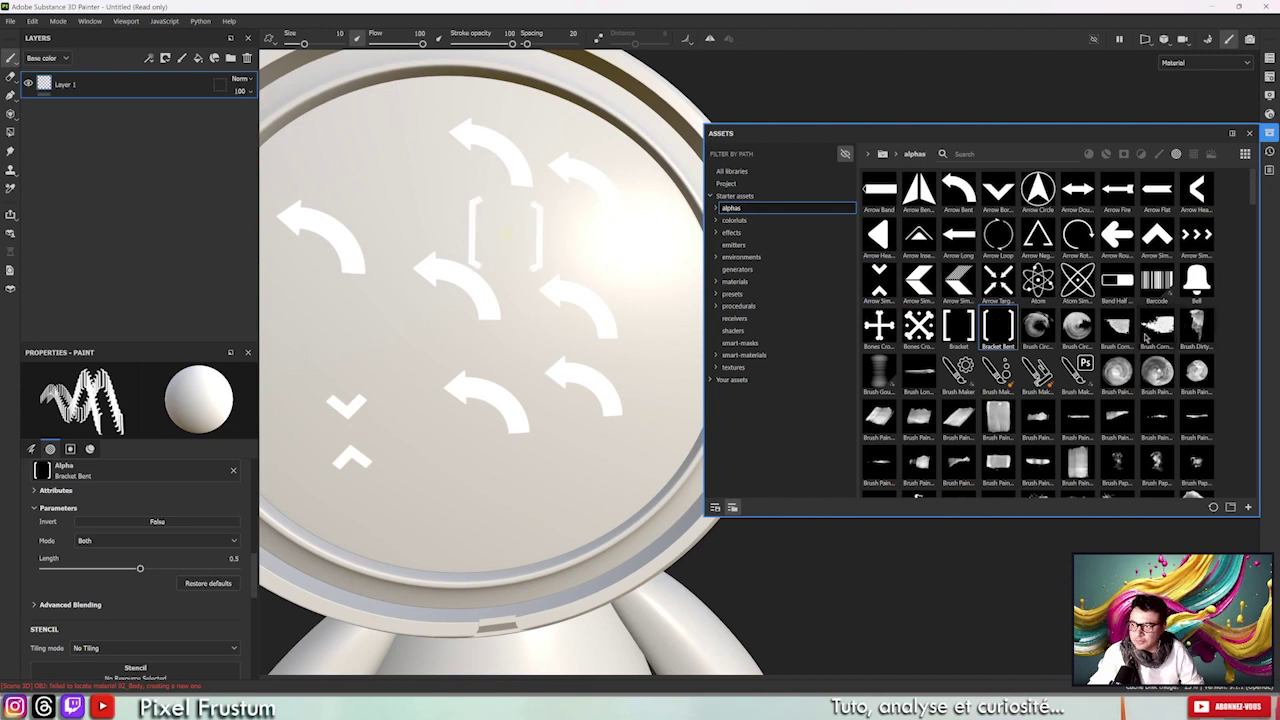
left_click(353, 166)
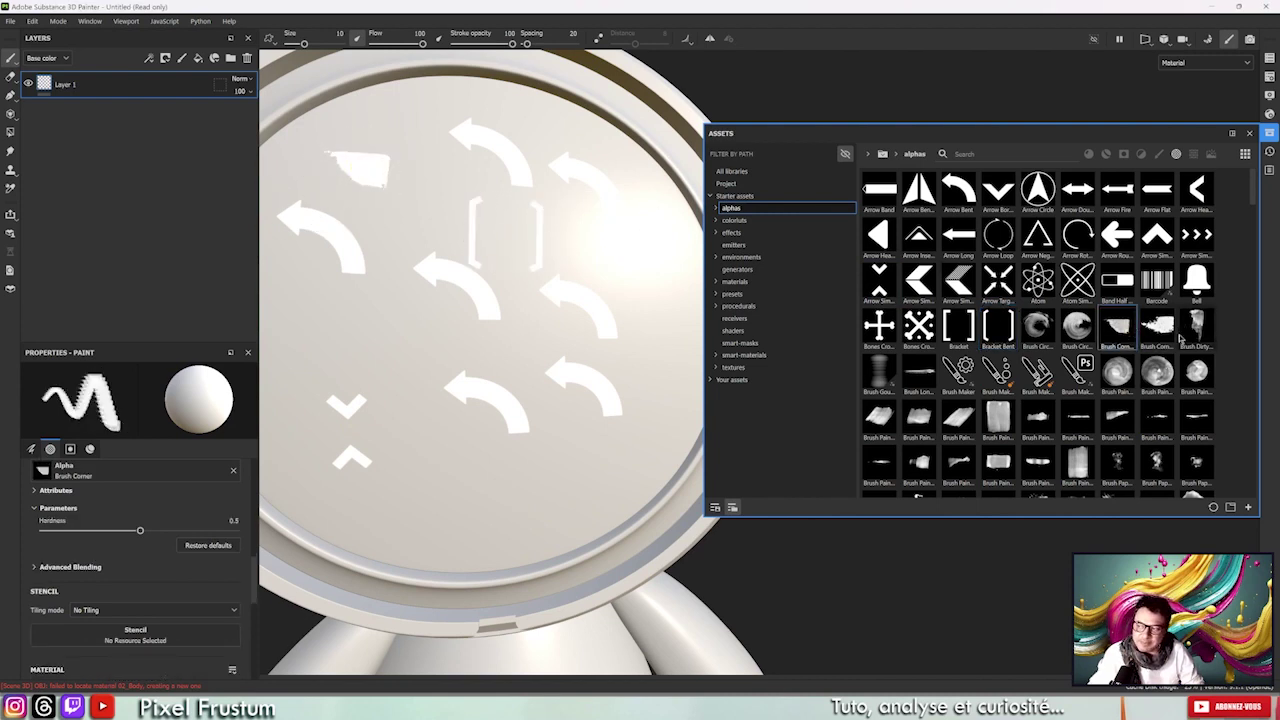
left_click(1157, 325)
left_click_drag(405, 490, 465, 485)
mouse_move(600, 271)
left_mouse_down("alt")
mouse_move(490, 280)
mouse_move(586, 294)
left_mouse_up("alt")
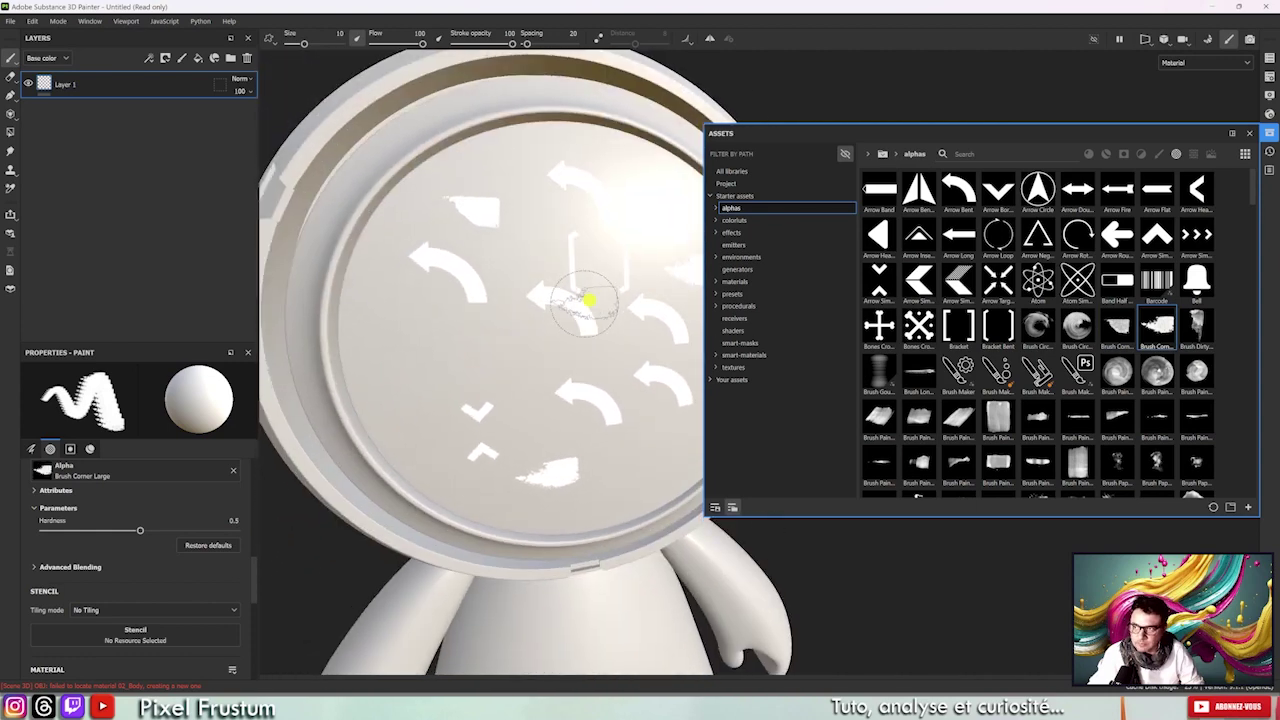
Browse the Basic shape and Brush alpha folders and pick Shape Border Cross.
left_click(716, 208)
left_click(742, 221)
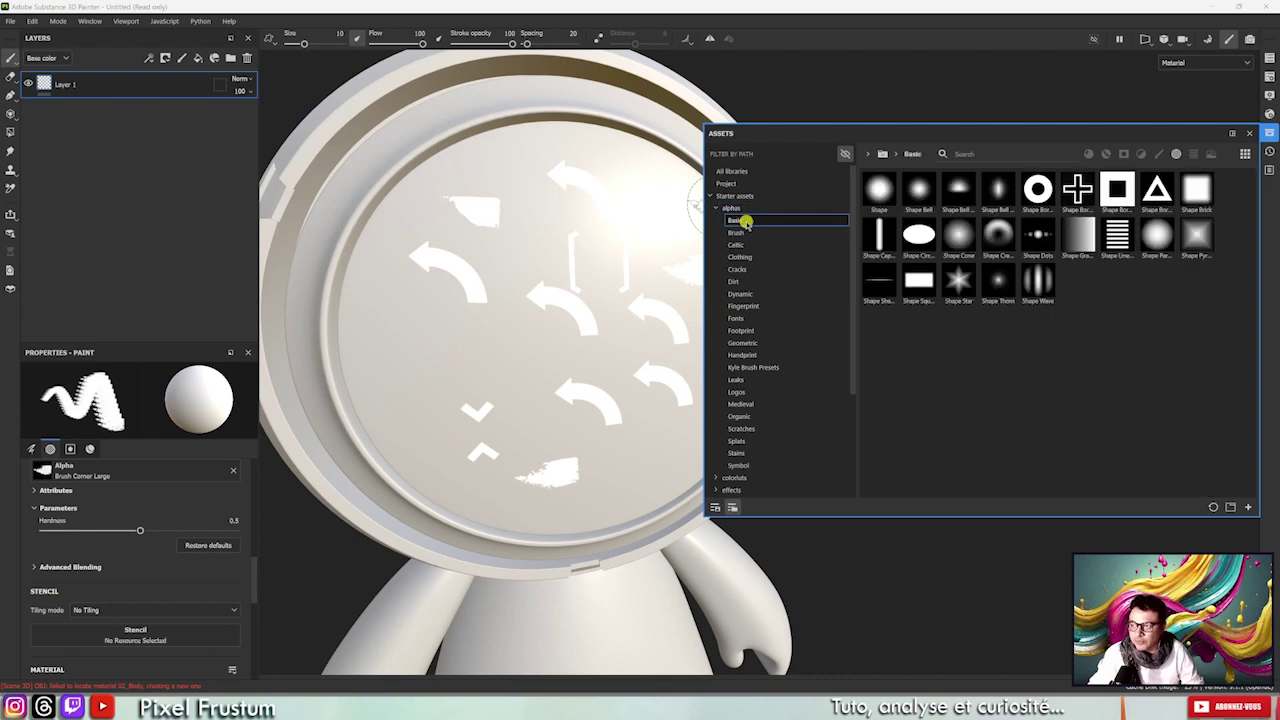
left_click(735, 233)
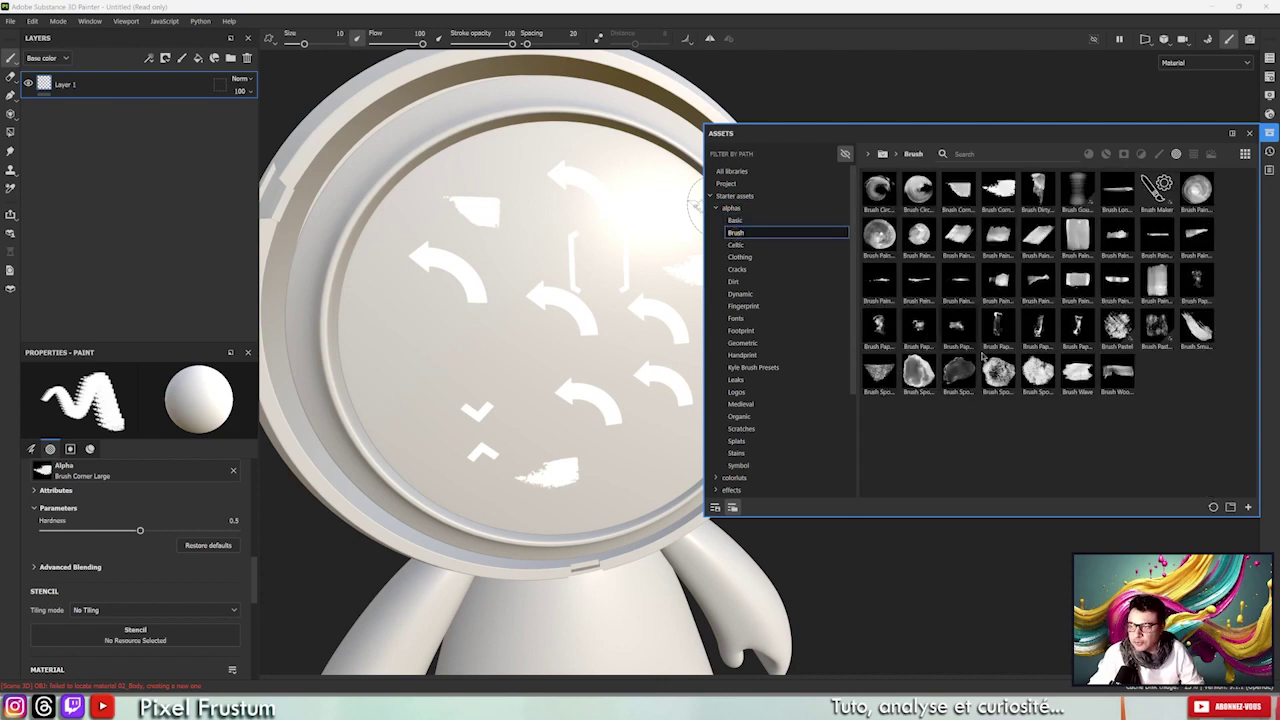
left_click(738, 220)
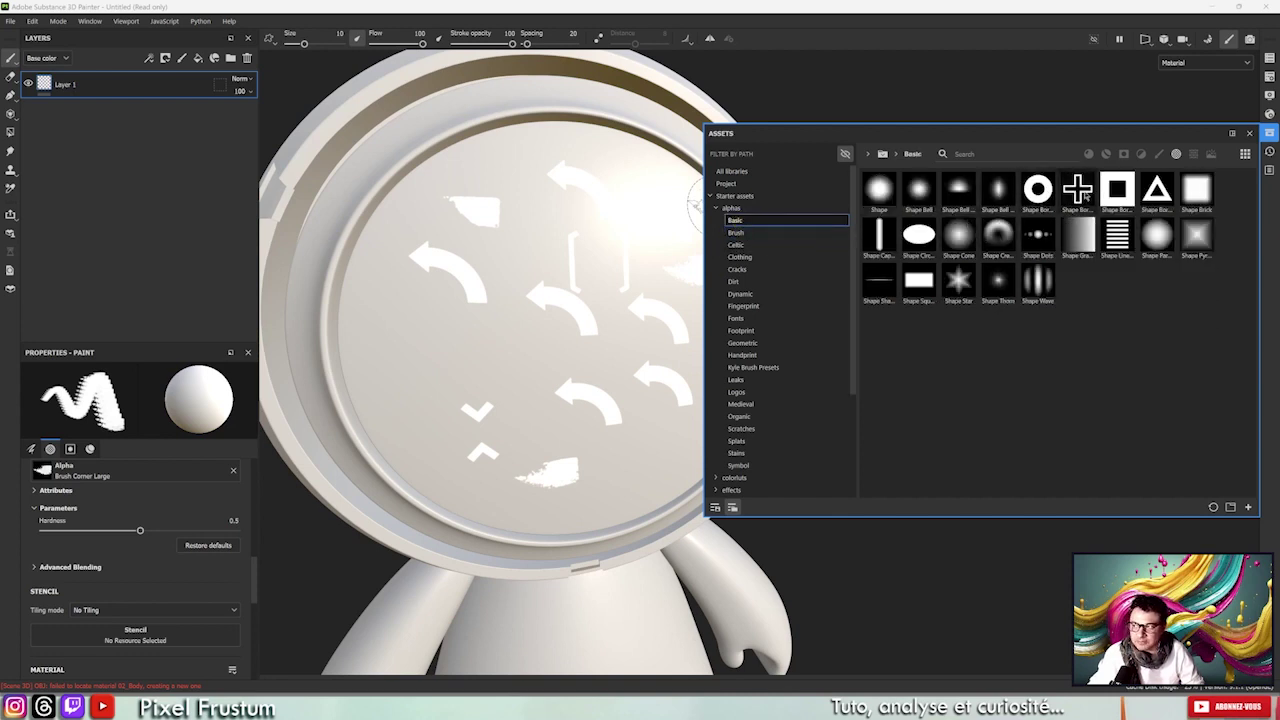
left_click(1080, 192)
Stamp five outlined crosses across the visor.
left_click(388, 338)
left_click_drag(388, 338, 459, 355, "alt")
left_click(490, 350)
left_click(633, 490)
left_click(404, 400)
left_click(530, 195)
Browse the Brush, Celtic, Dirt, Kyle Brush Presets and Medieval alphas, ending on Symbol.
left_click(755, 233)
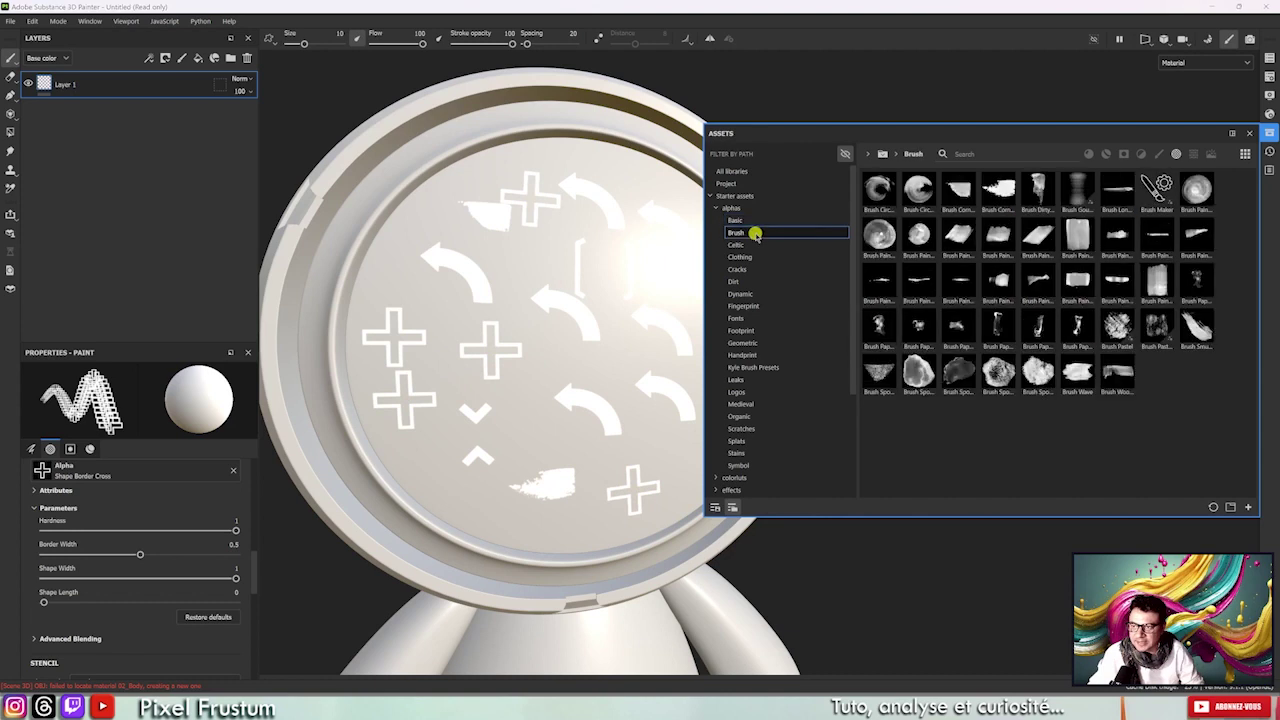
left_click(739, 245)
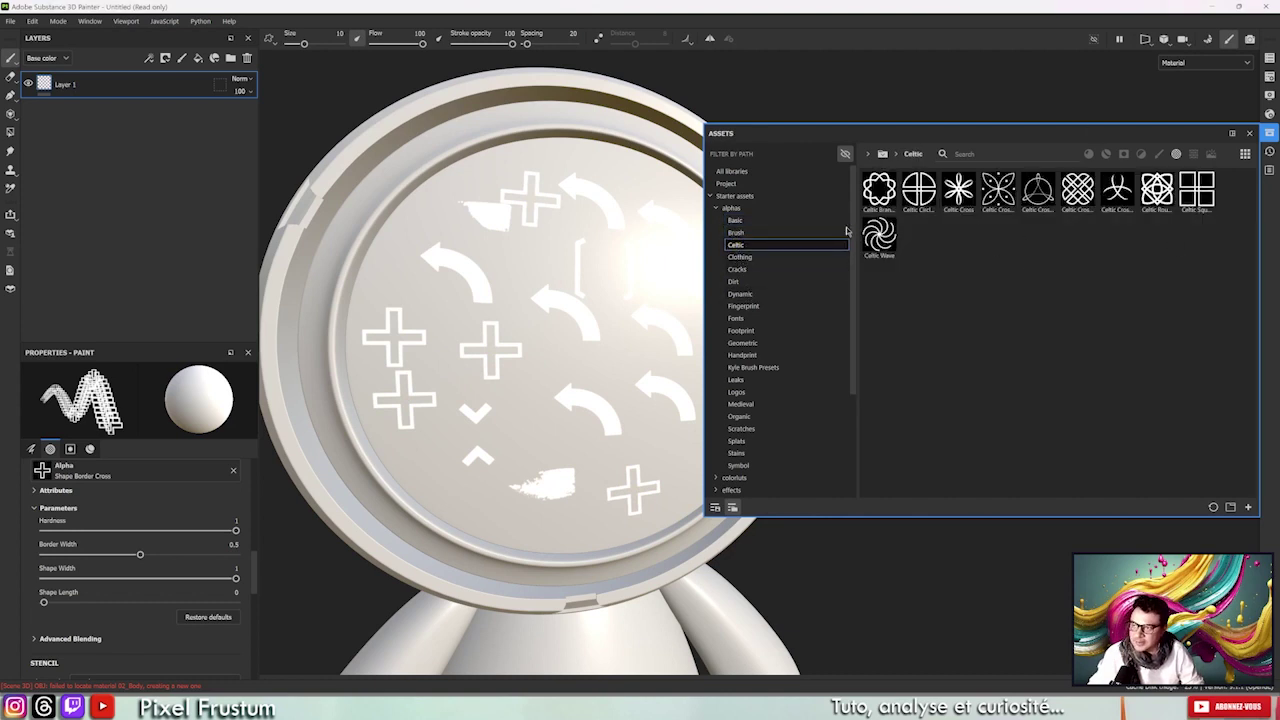
left_click(735, 281)
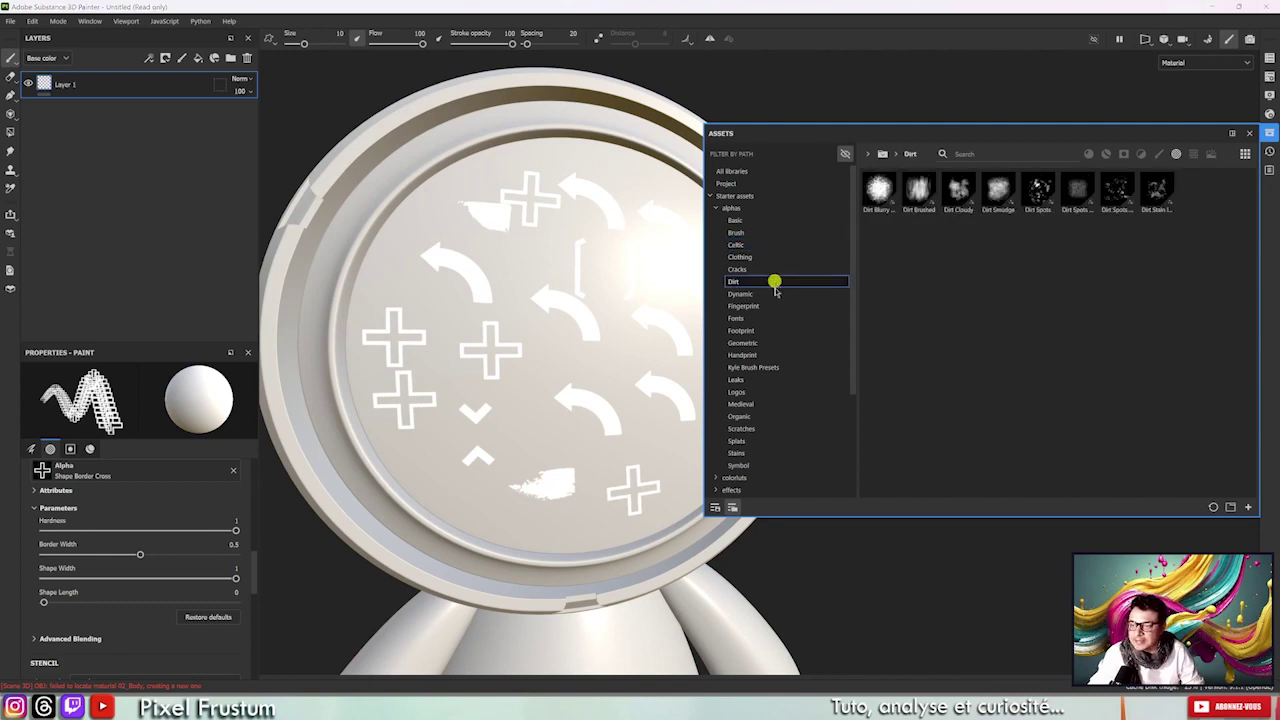
left_click(752, 367)
left_click(741, 404)
scroll(750, 410, "down", 3)
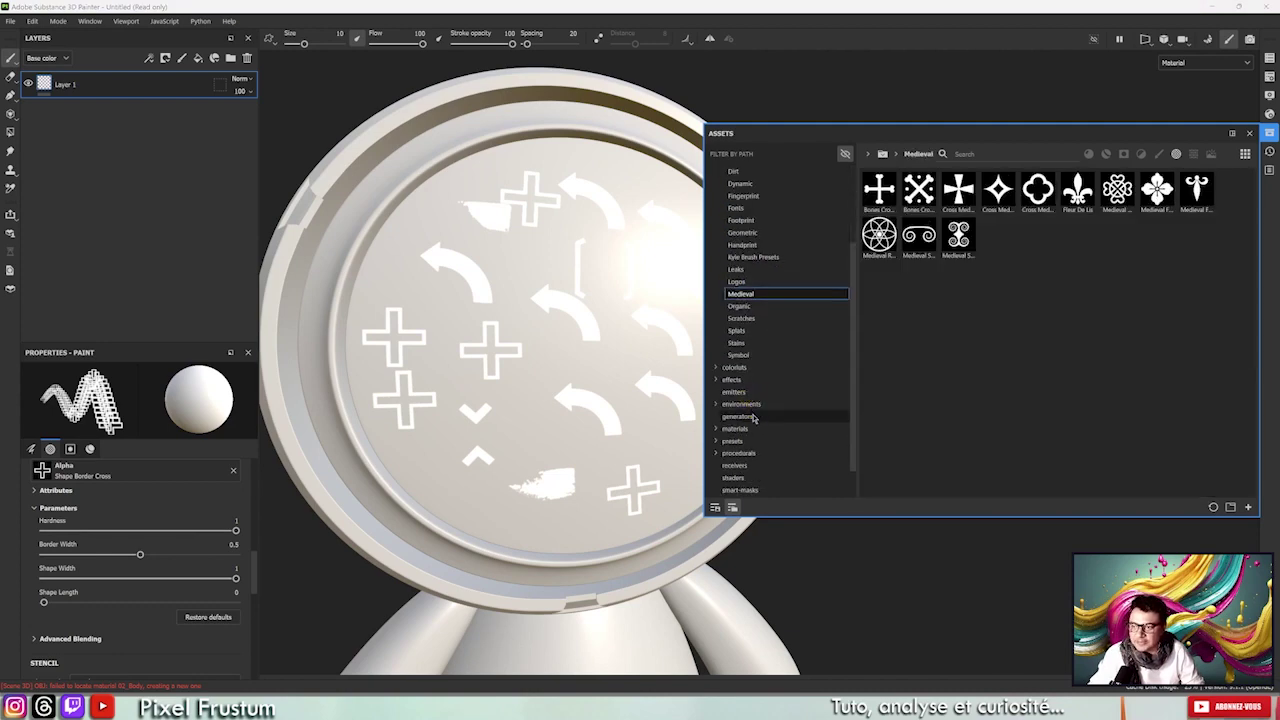
left_click(745, 354)
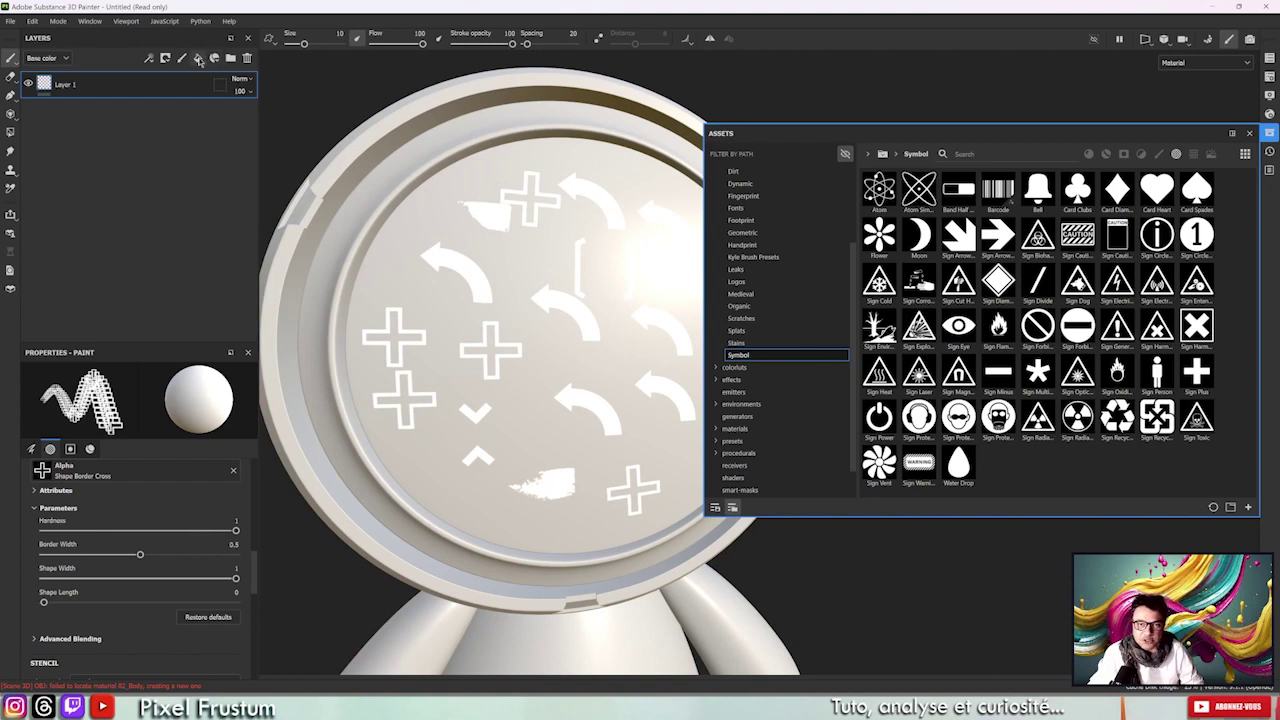
Add a fill layer with Sign Explosive as base colour, tiled at 0.89.
left_click(198, 58)
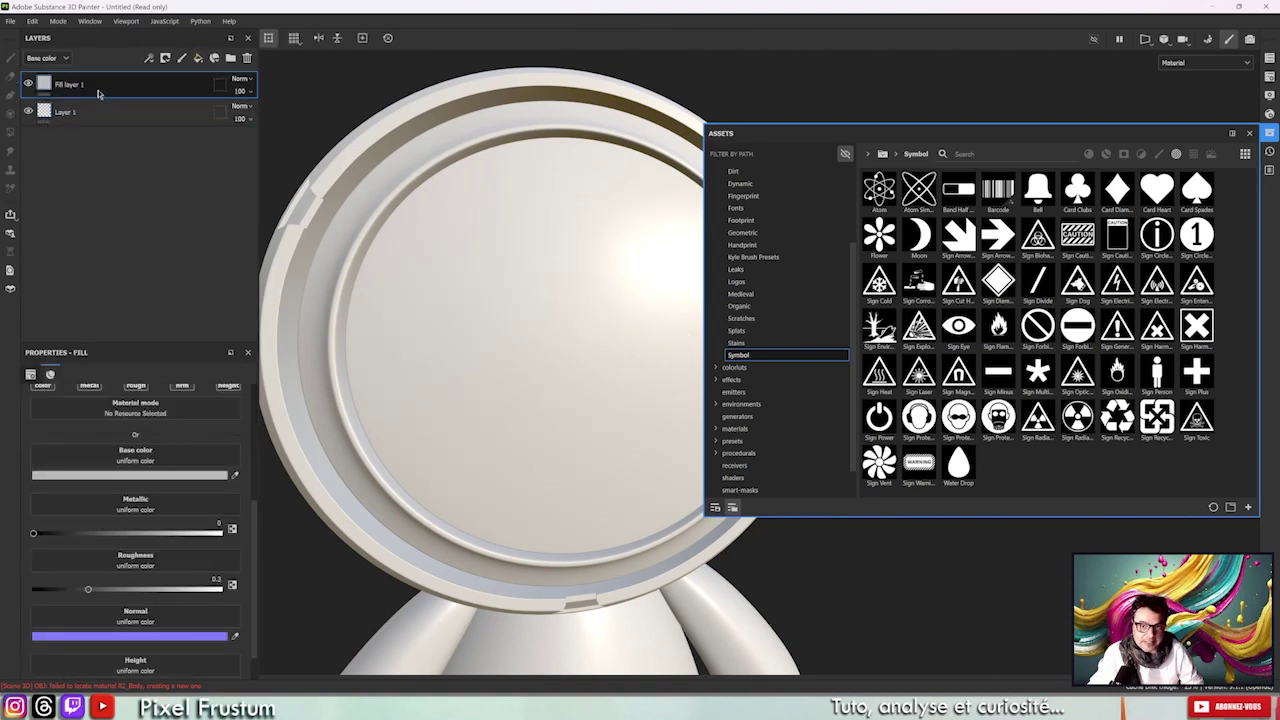
left_click_drag(918, 326, 192, 462)
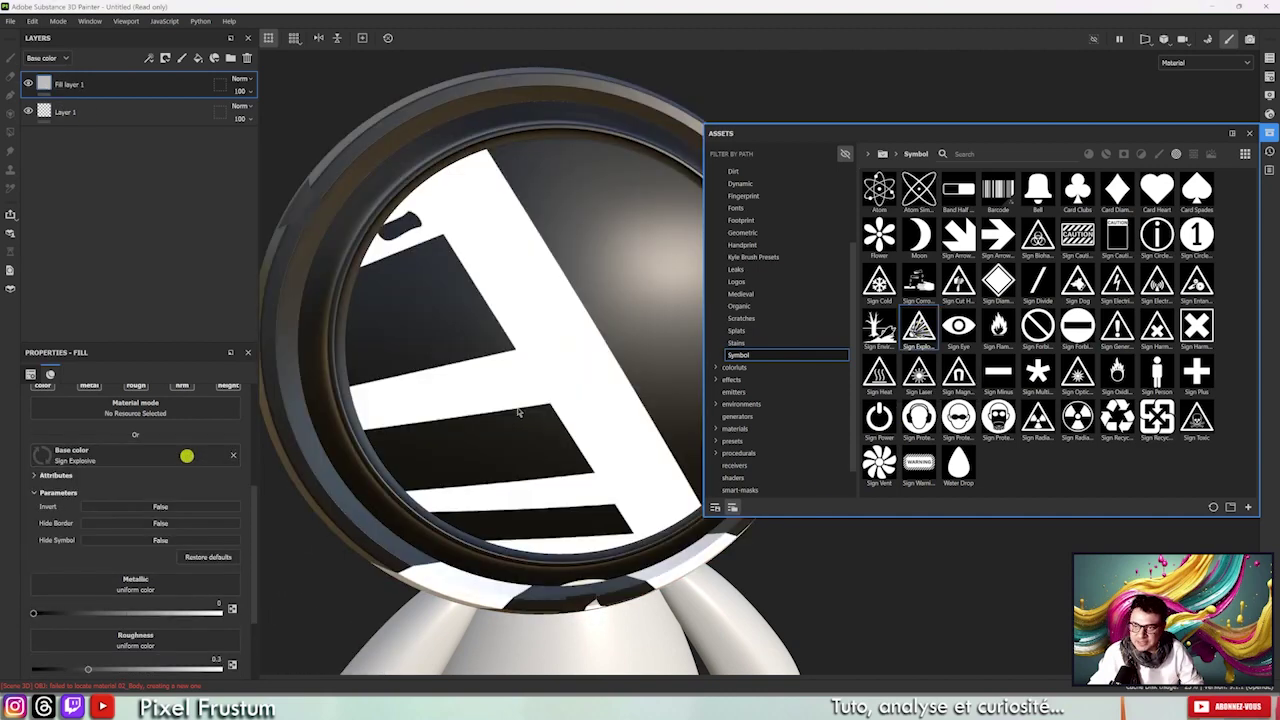
scroll(522, 412, "down", 3)
mouse_move(534, 237)
left_mouse_down("alt")
mouse_move(651, 214)
mouse_move(640, 231)
left_mouse_up("alt")
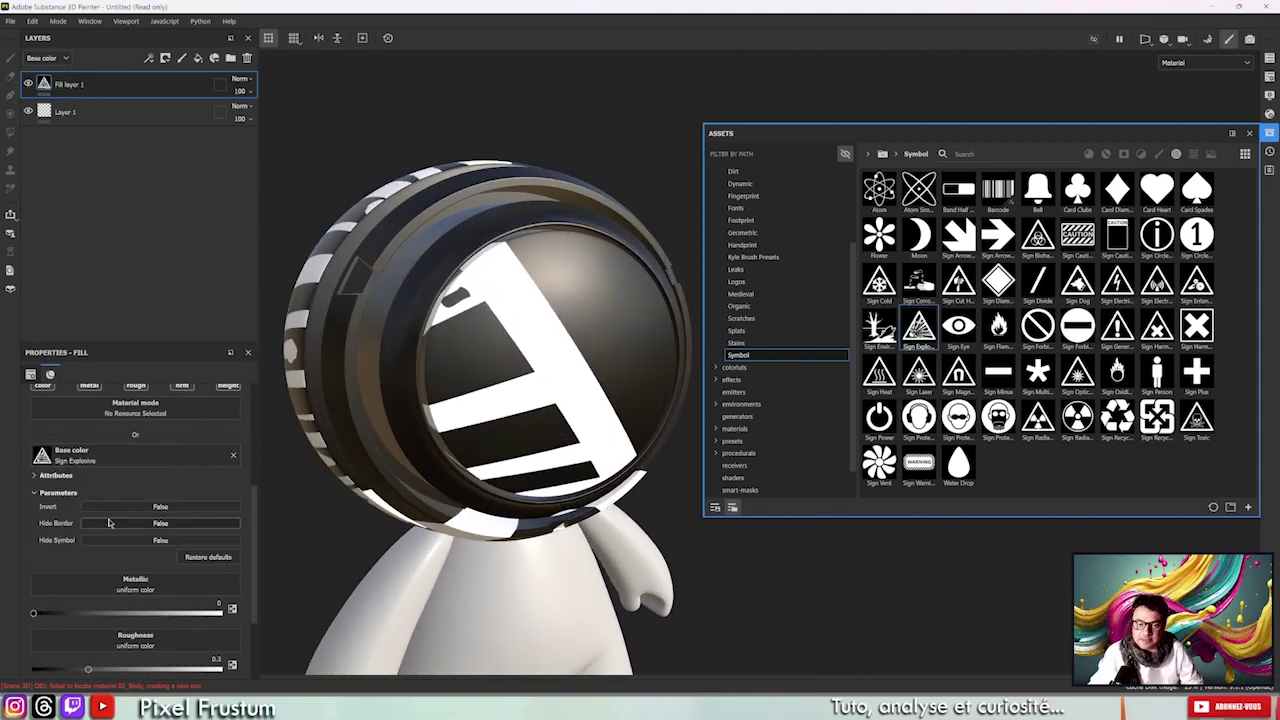
scroll(101, 528, "up", 3)
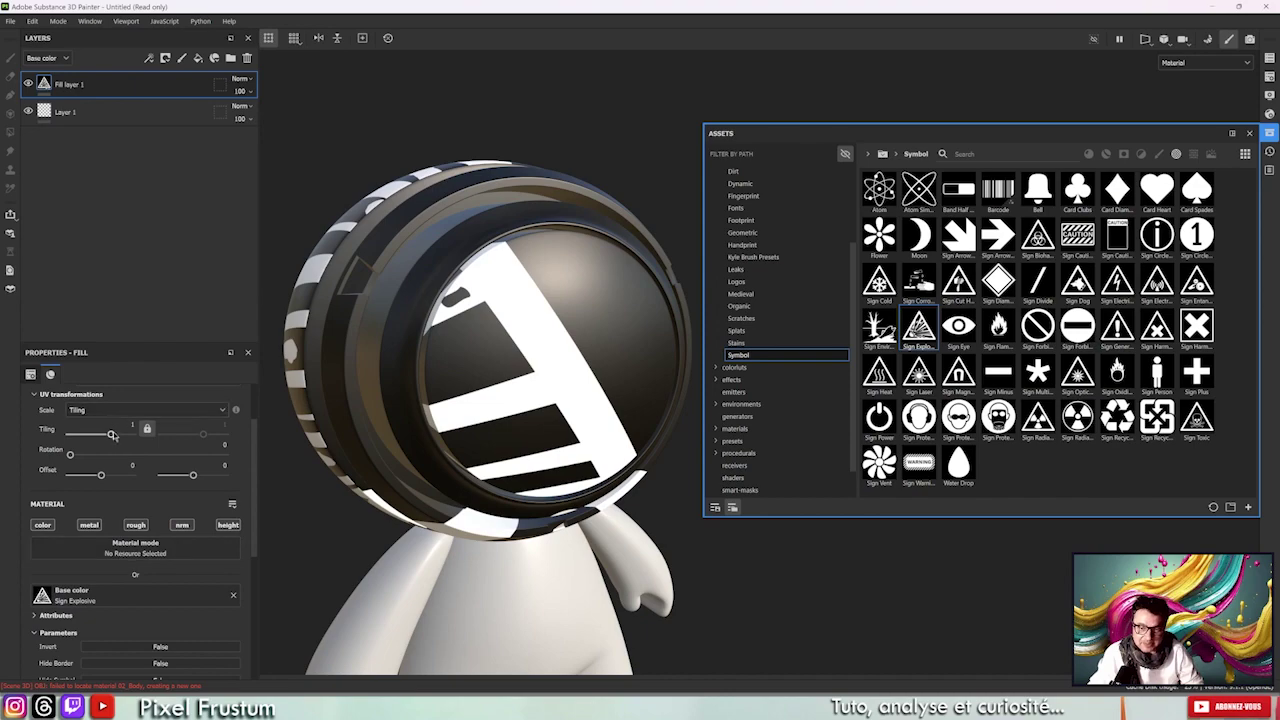
left_click_drag(111, 436, 106, 436)
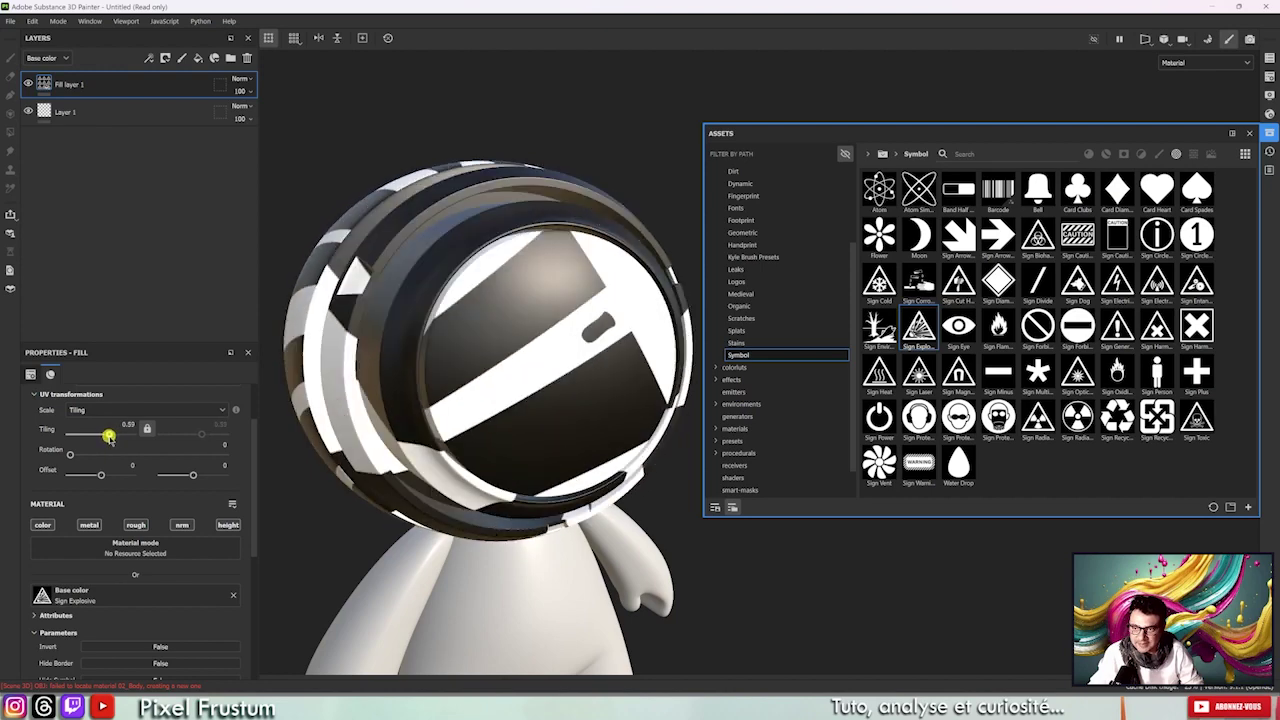
Set the fill's Tiling to about 1.99 for large explosive-warning triangles.
left_click_drag(106, 436, 112, 436)
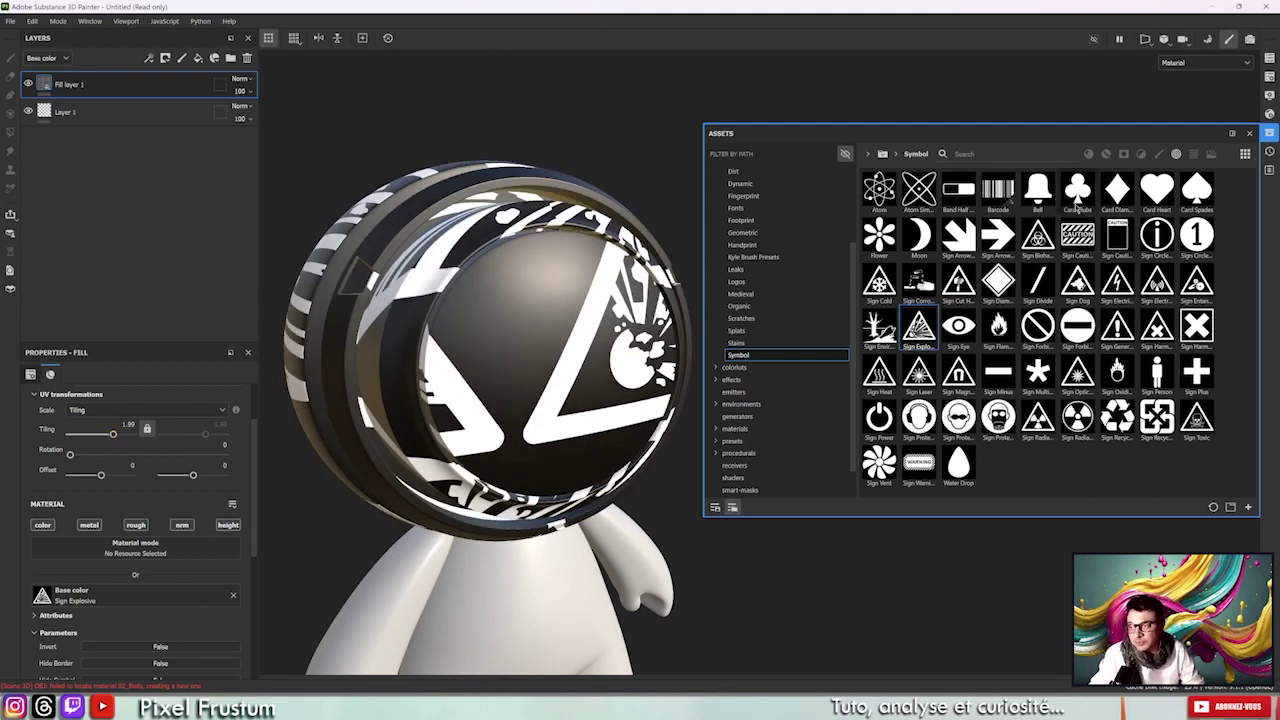
mouse_move(1077, 192)
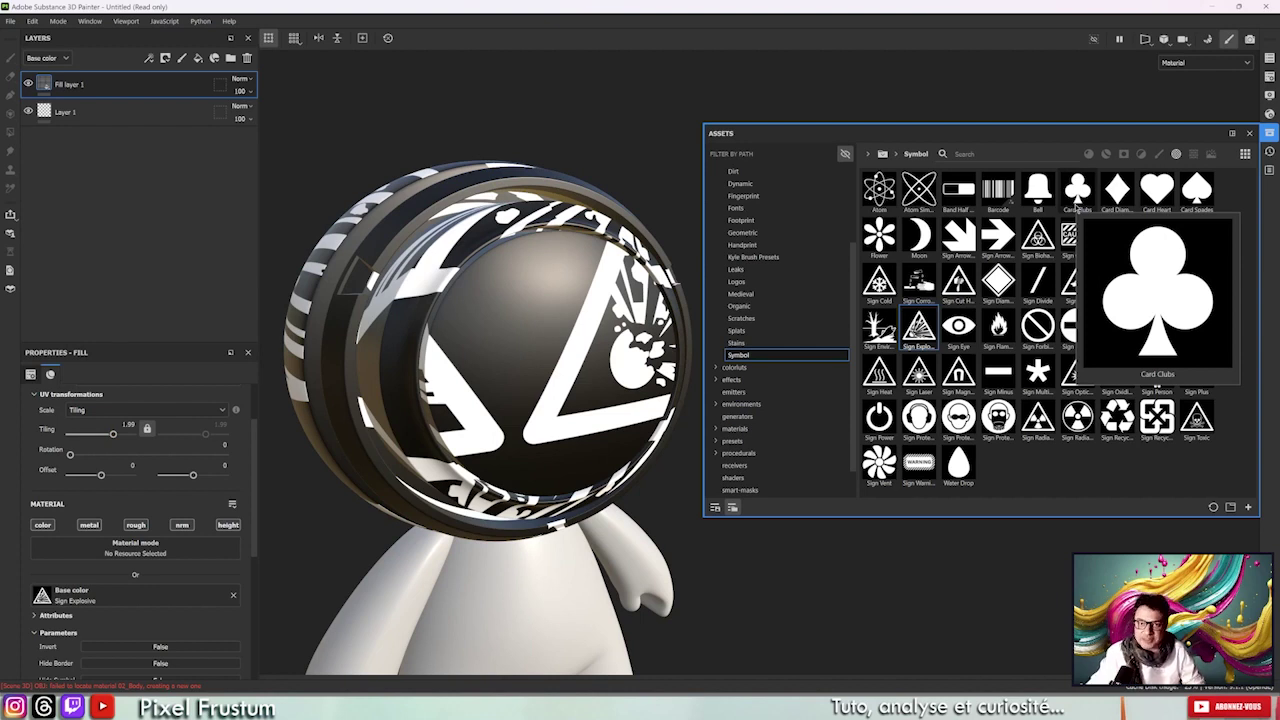
scroll(95, 588, "down", 2)
scroll(95, 588, "down", 3)
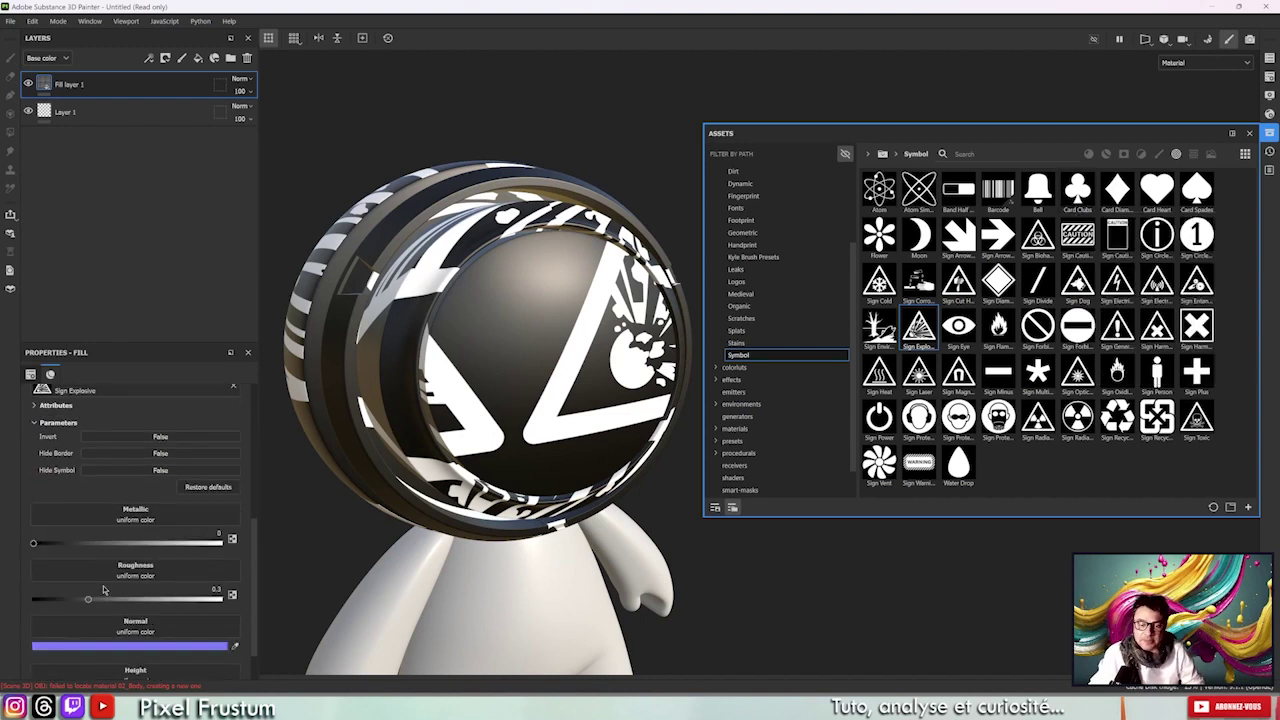
Put Sign Explosive in the fill's Roughness slot and orbit to check the visor's shine.
scroll(95, 588, "down", 2)
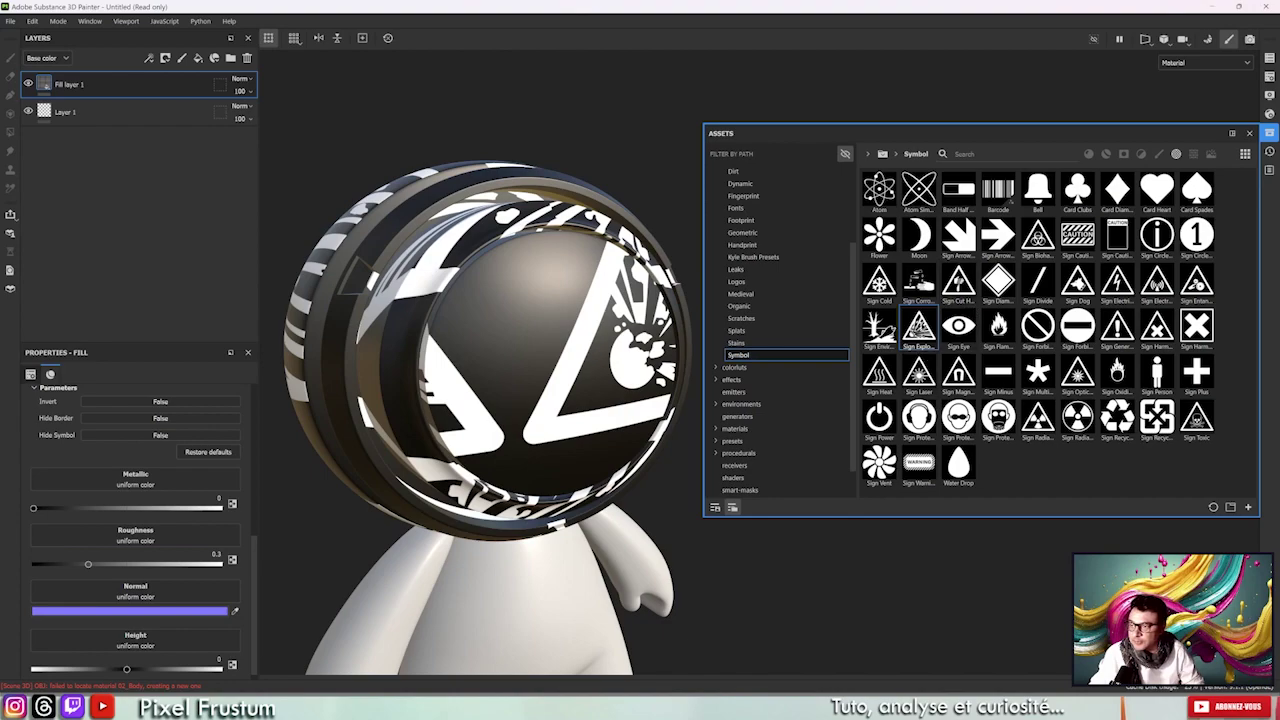
left_click_drag(919, 325, 160, 535)
mouse_move(420, 460)
left_mouse_down("alt")
mouse_move(512, 388)
mouse_move(566, 271)
left_mouse_up("alt")
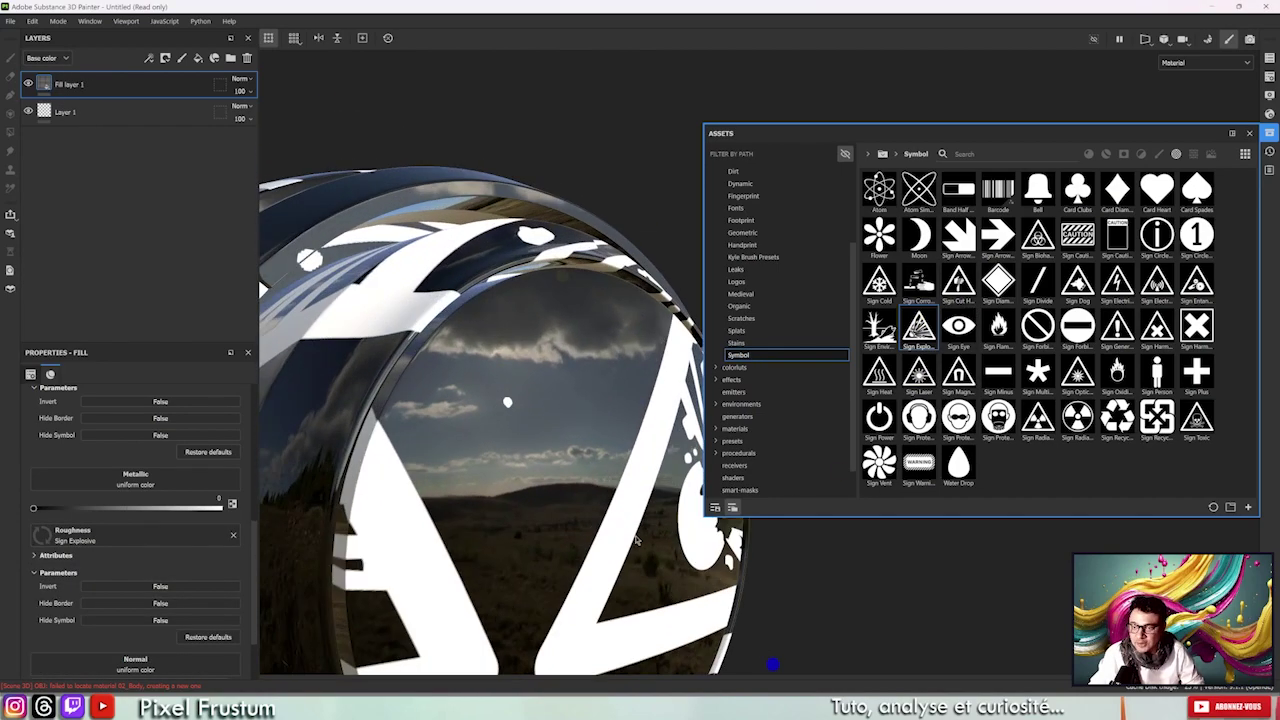
scroll(560, 383, "up", 5)
left_click_drag(560, 383, 546, 343, "alt")
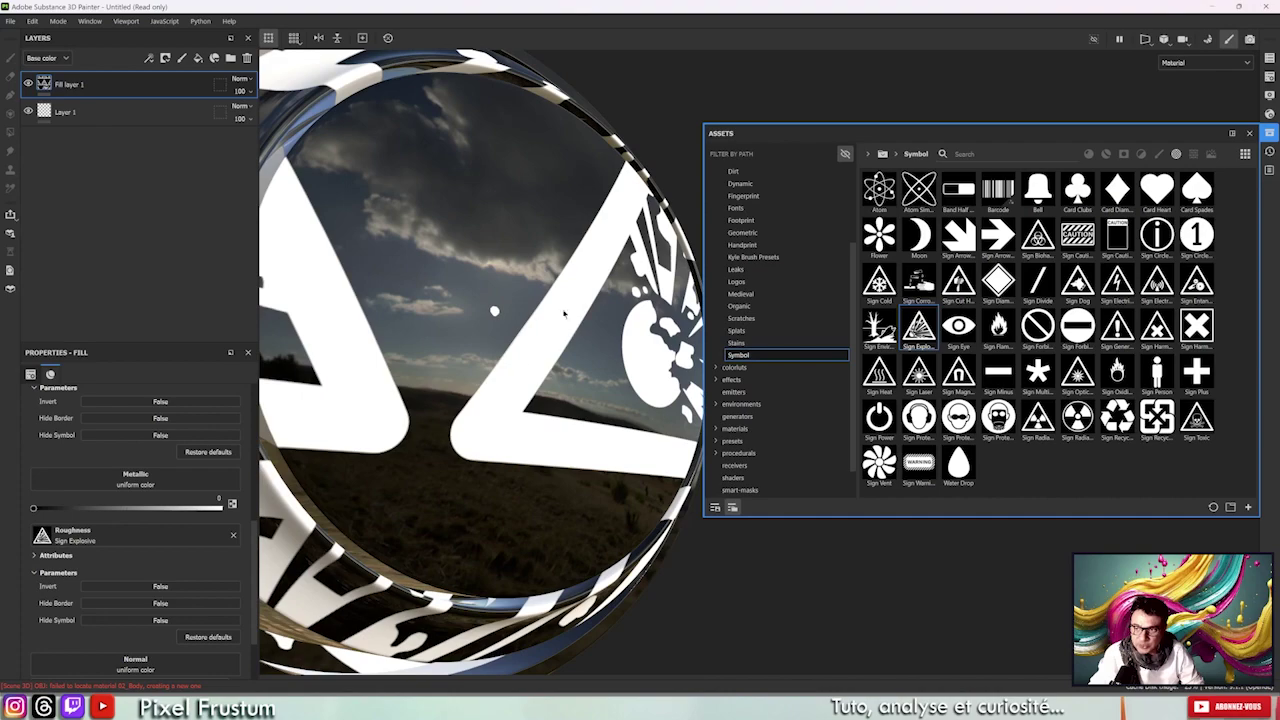
left_click_drag(563, 314, 448, 312, "alt")
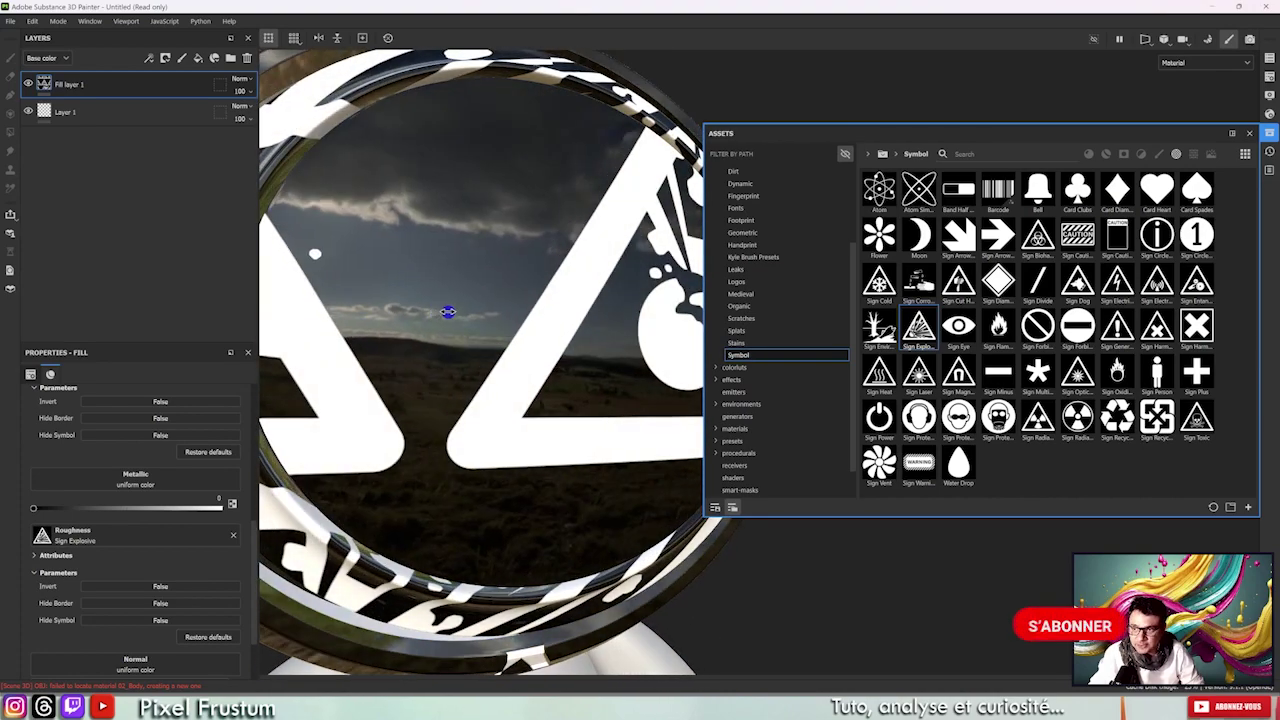
right_click_drag(448, 312, 544, 356, "shift")
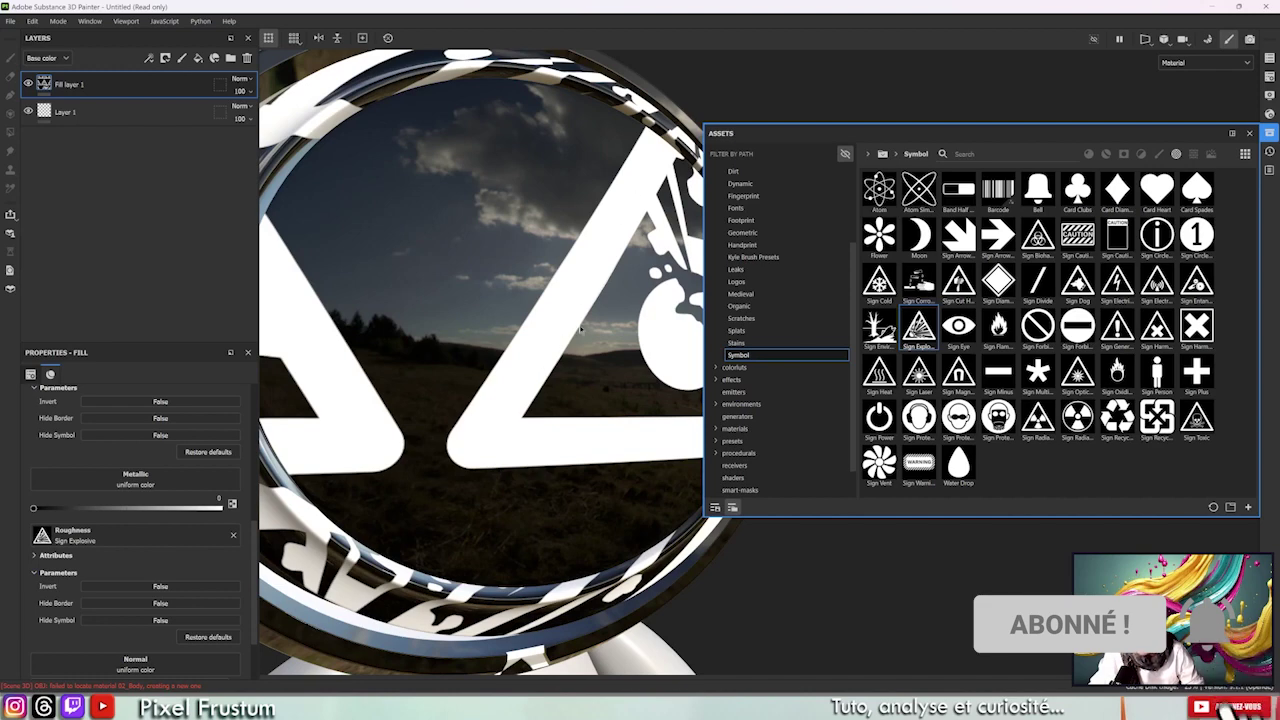
mouse_move(510, 237)
right_mouse_down("shift")
mouse_move(508, 250)
mouse_move(576, 93)
right_mouse_up("shift")
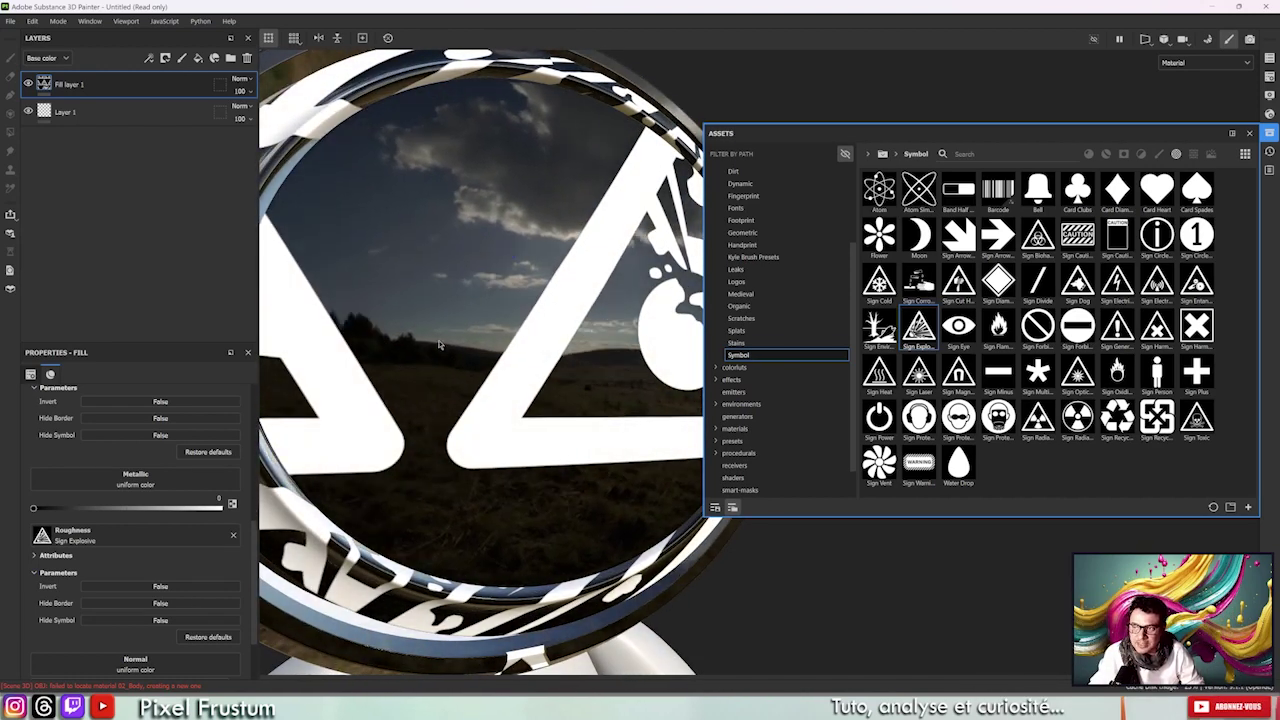
mouse_move(497, 264)
right_mouse_down("shift")
mouse_move(507, 230)
mouse_move(494, 236)
mouse_move(514, 237)
mouse_move(497, 233)
right_mouse_up("shift")
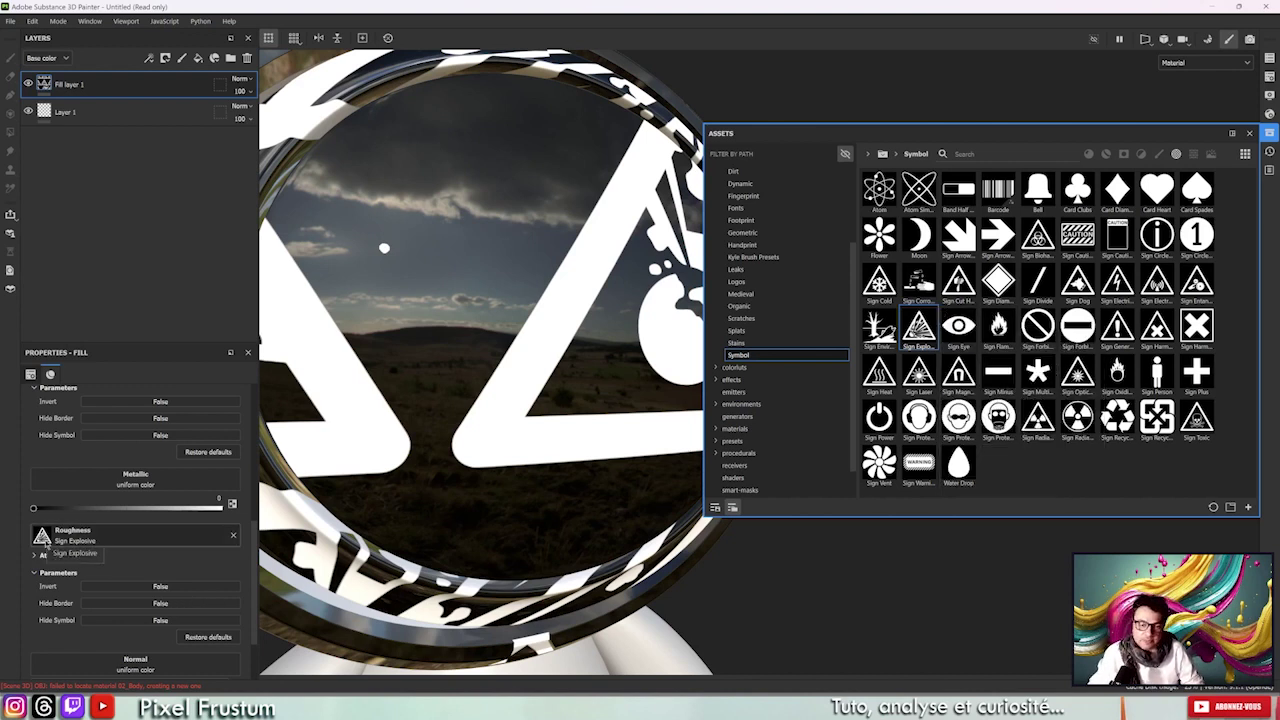
left_click_drag(530, 292, 486, 266, "alt")
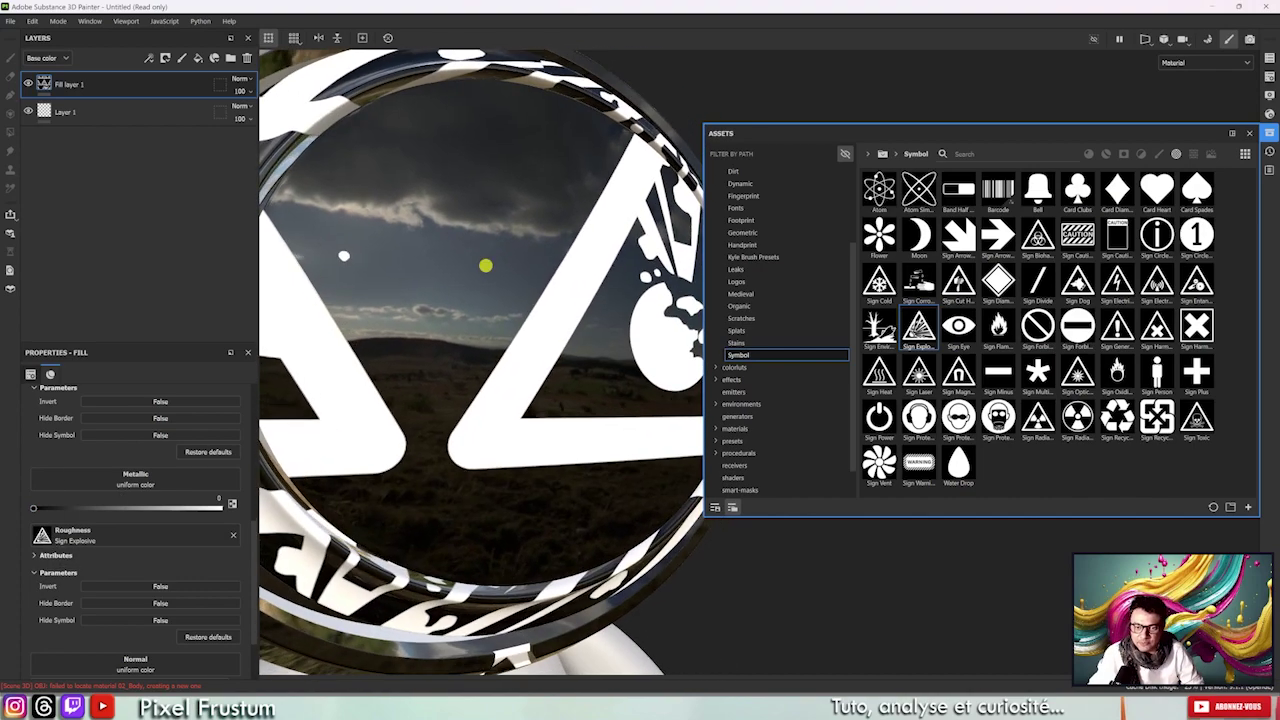
Put Sign Explosive in the Metallic slot and zoom to inspect the grey metallic triangles.
left_click_drag(919, 325, 160, 480)
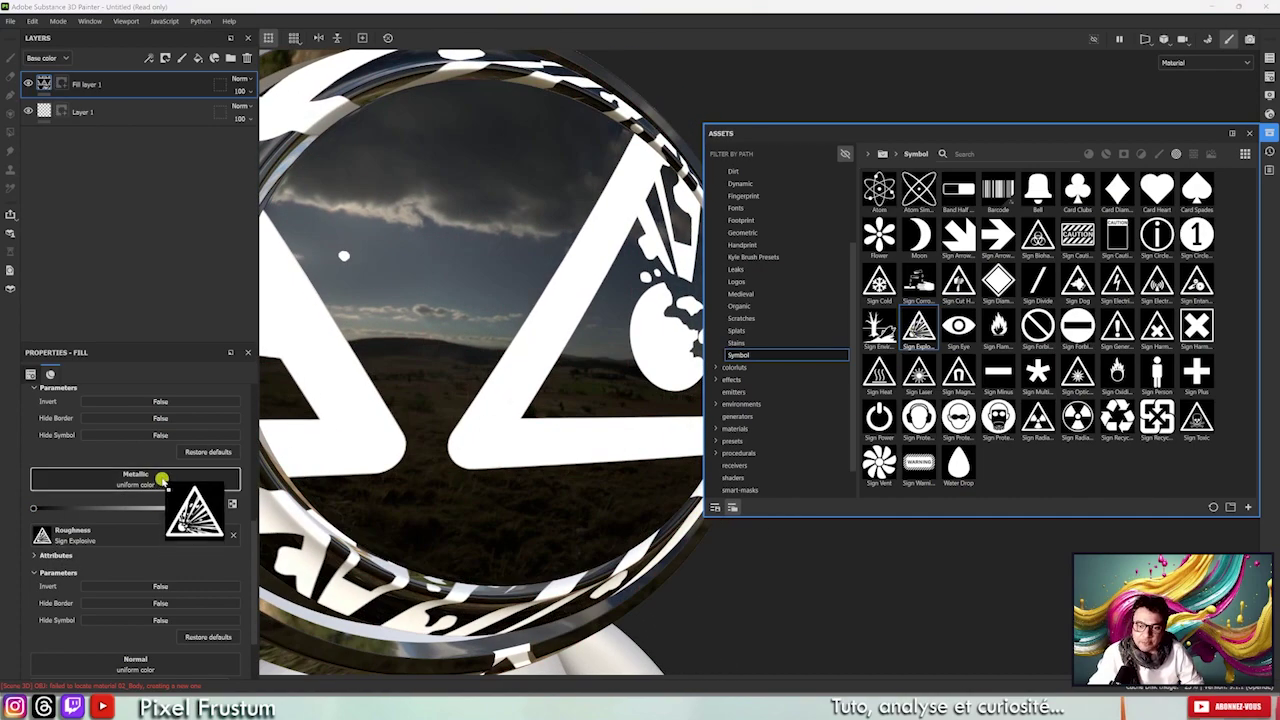
mouse_move(482, 407)
left_mouse_down("alt")
mouse_move(590, 395)
mouse_move(482, 295)
left_mouse_up("alt")
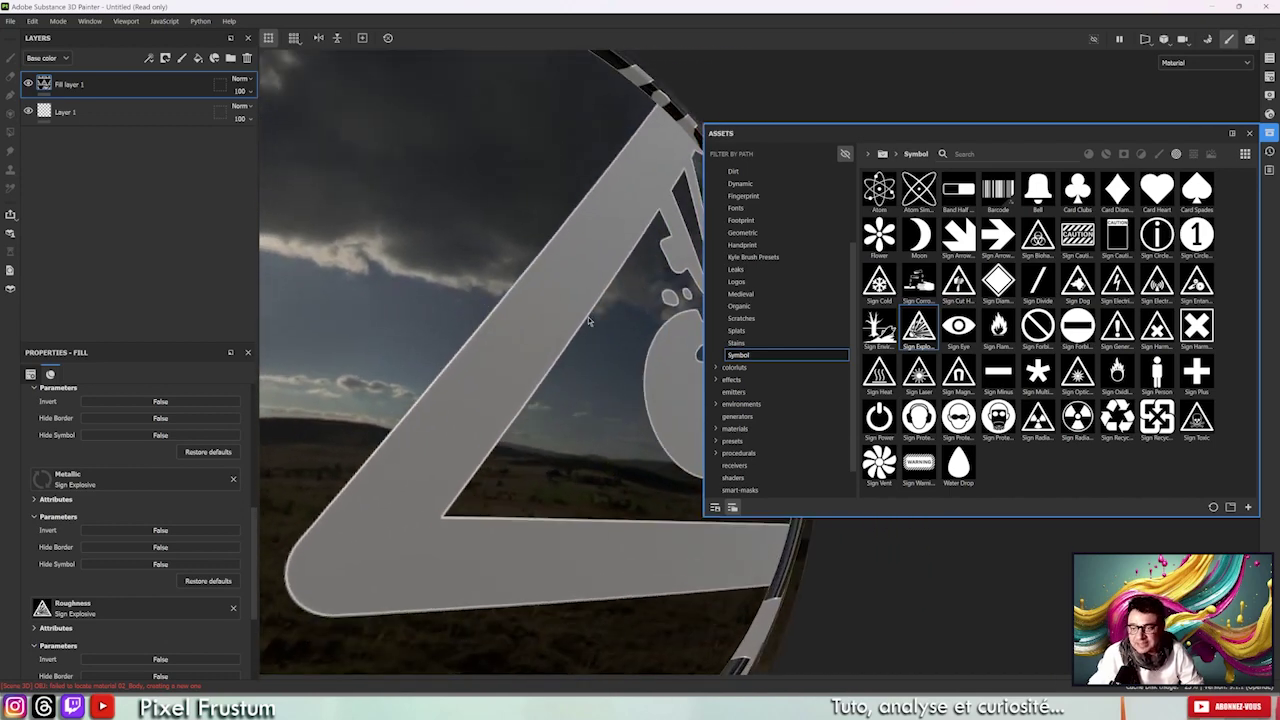
mouse_move(517, 306)
left_mouse_down("alt")
mouse_move(487, 152)
mouse_move(448, 214)
left_mouse_up("alt")
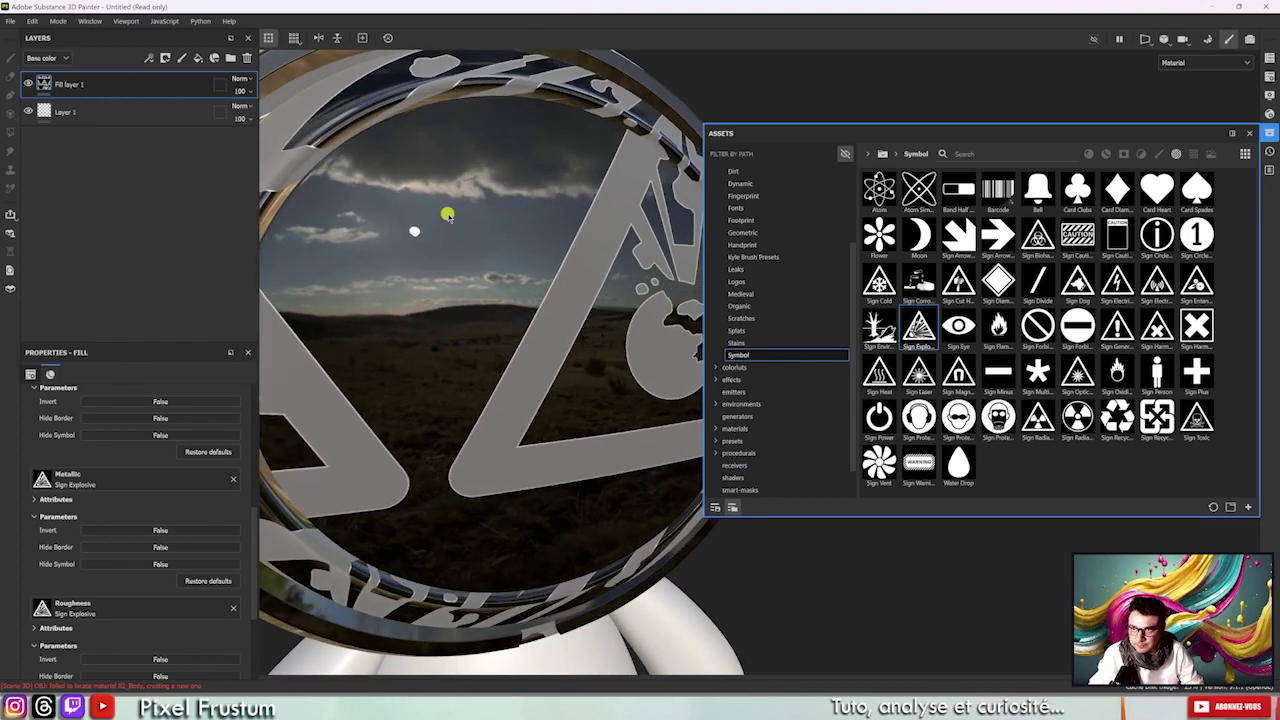